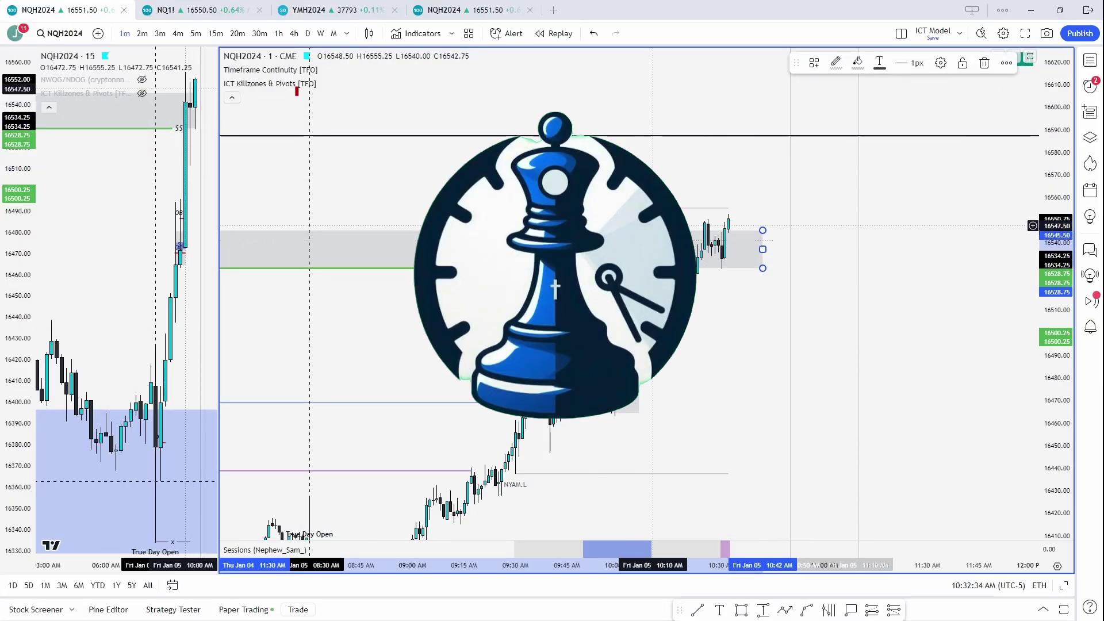
- Apply the Inversion drawing template to the selected rectangle on the 1-minute chart
left_click(814, 63)
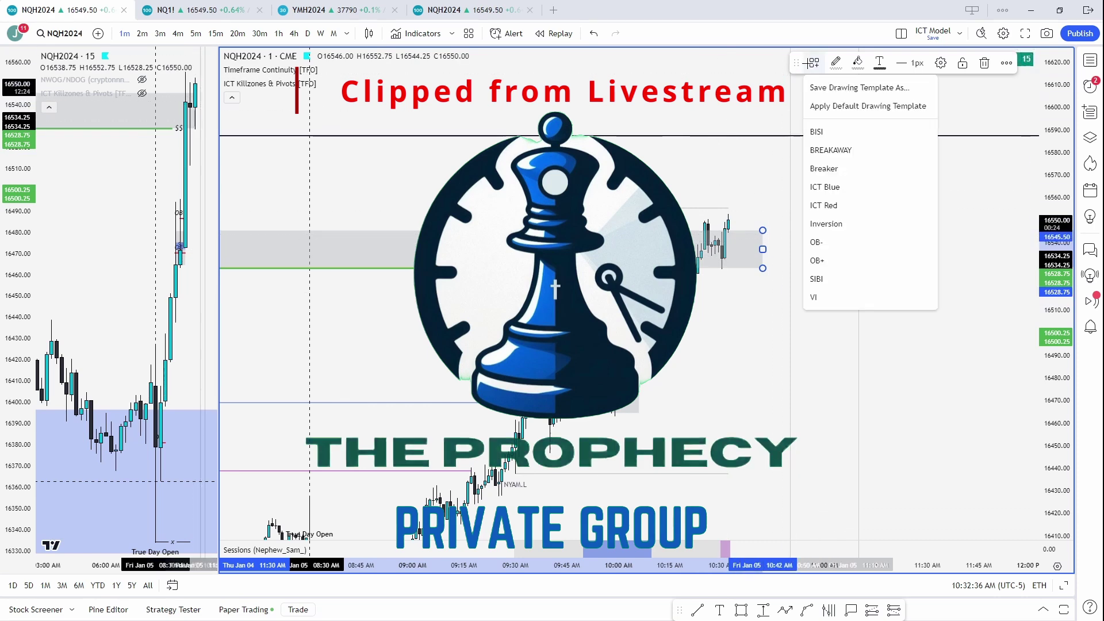
left_click(818, 224)
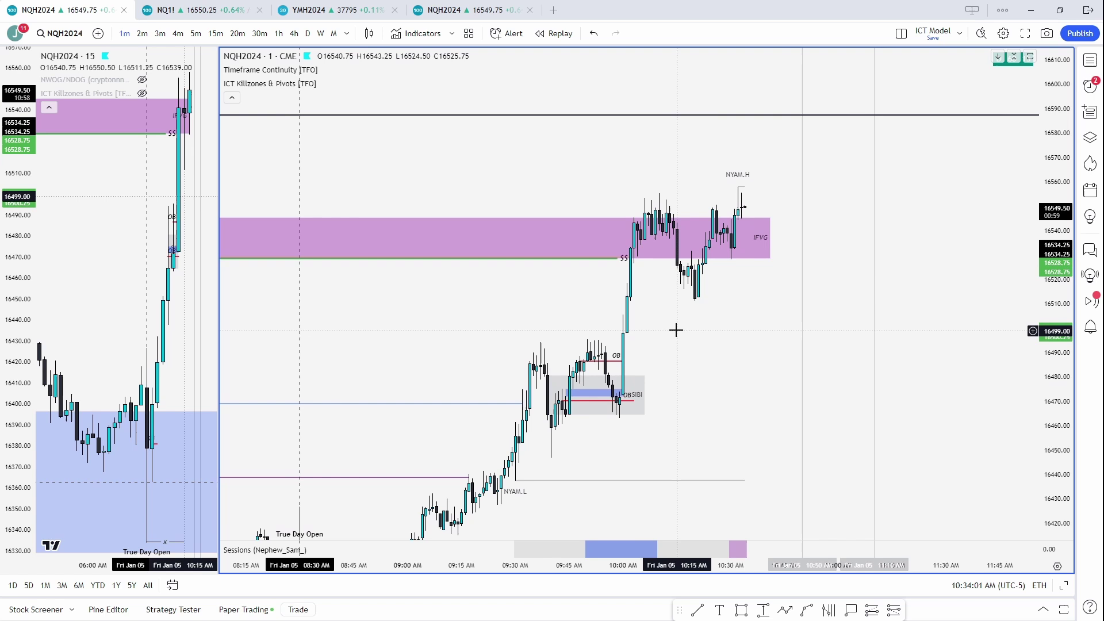
left_click_drag(670, 331, 654, 315)
scroll(654, 315, "down", 3)
left_click_drag(1051, 270, 1051, 353)
left_click_drag(948, 352, 848, 339)
scroll(847, 343, "up", 1)
scroll(665, 364, "up", 2)
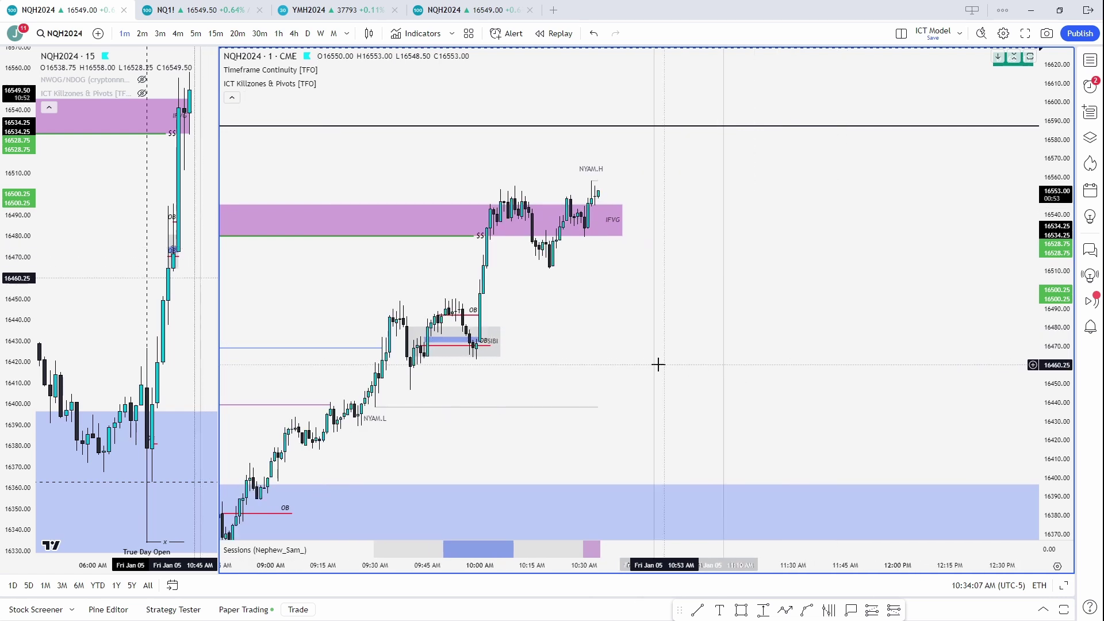
left_click_drag(572, 374, 601, 375)
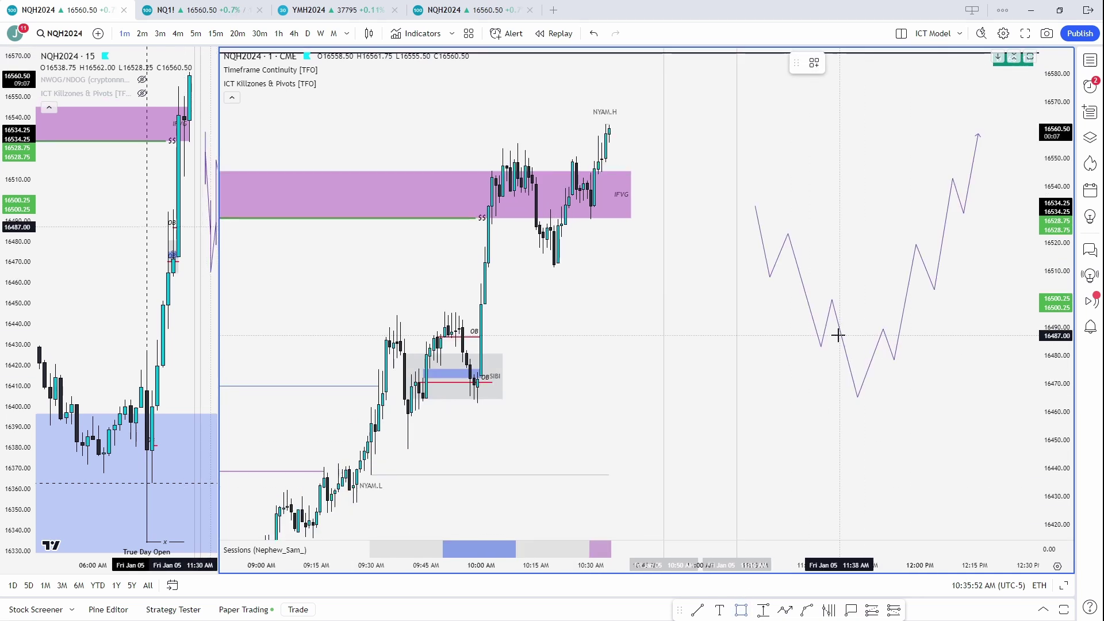
- Draw rectangles over three gaps of the V-shaped zigzag sketch, at about 16479–16490, 16504–16515 and 16531–16544
left_click_drag(835, 327, 908, 357)
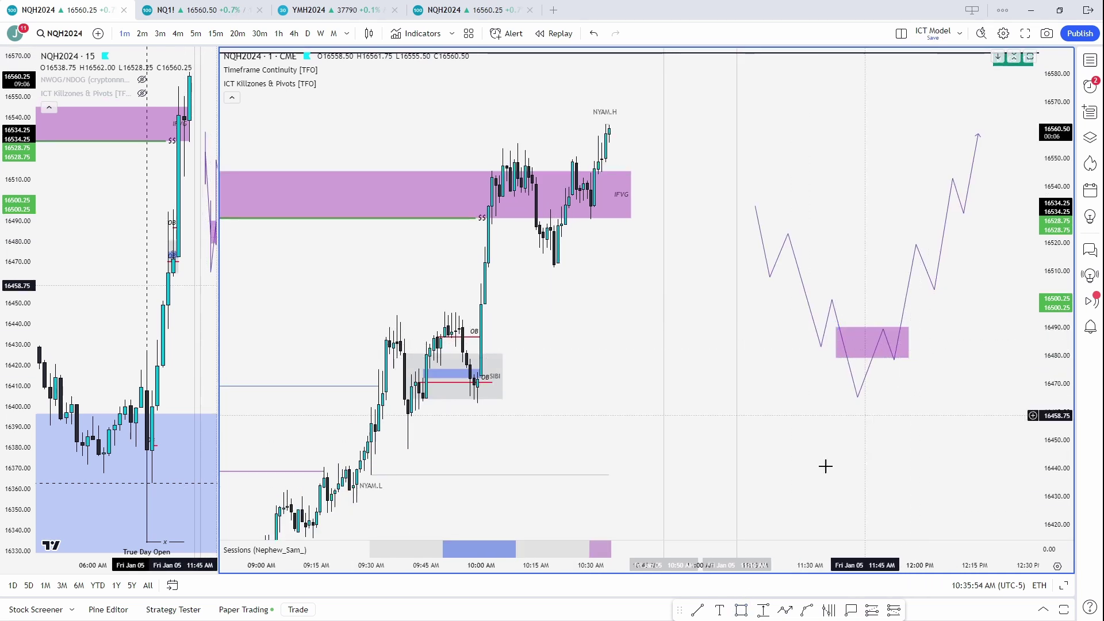
left_click(739, 610)
left_click_drag(785, 255, 959, 288)
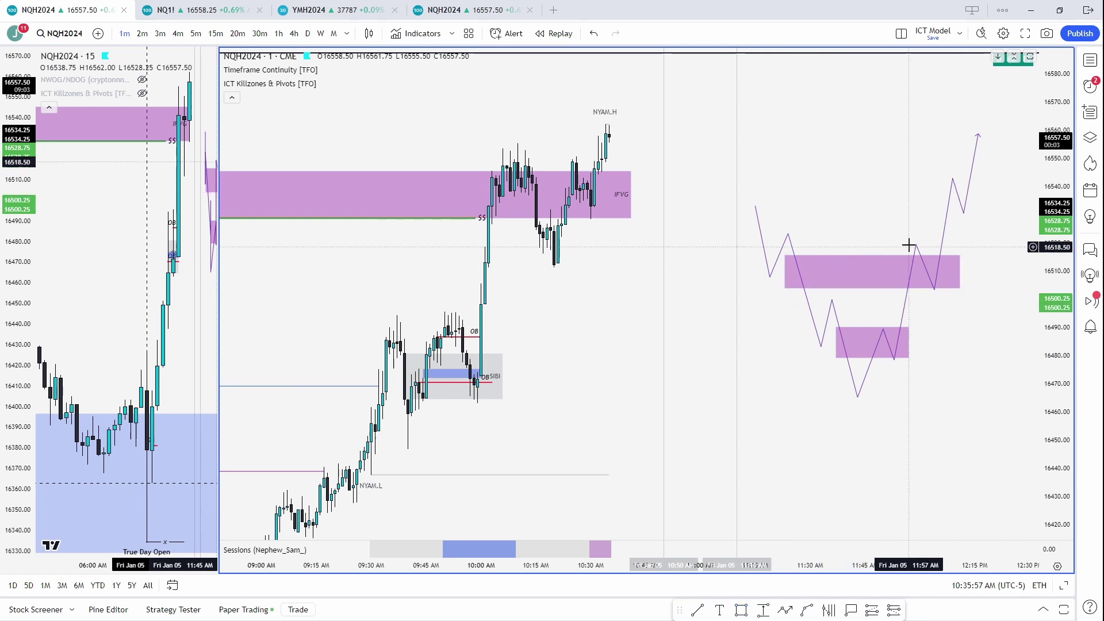
left_click_drag(744, 176, 975, 212)
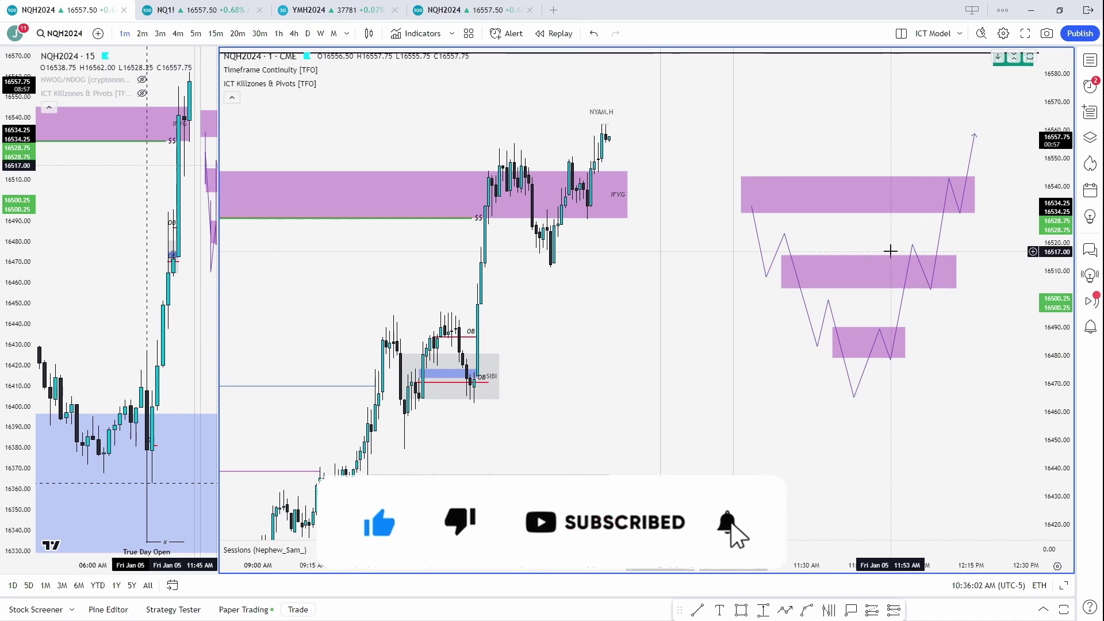
- Delete the V-shaped zigzag path that runs through the three rectangles
left_click_drag(879, 249, 844, 262)
left_click(877, 257)
key("Delete")
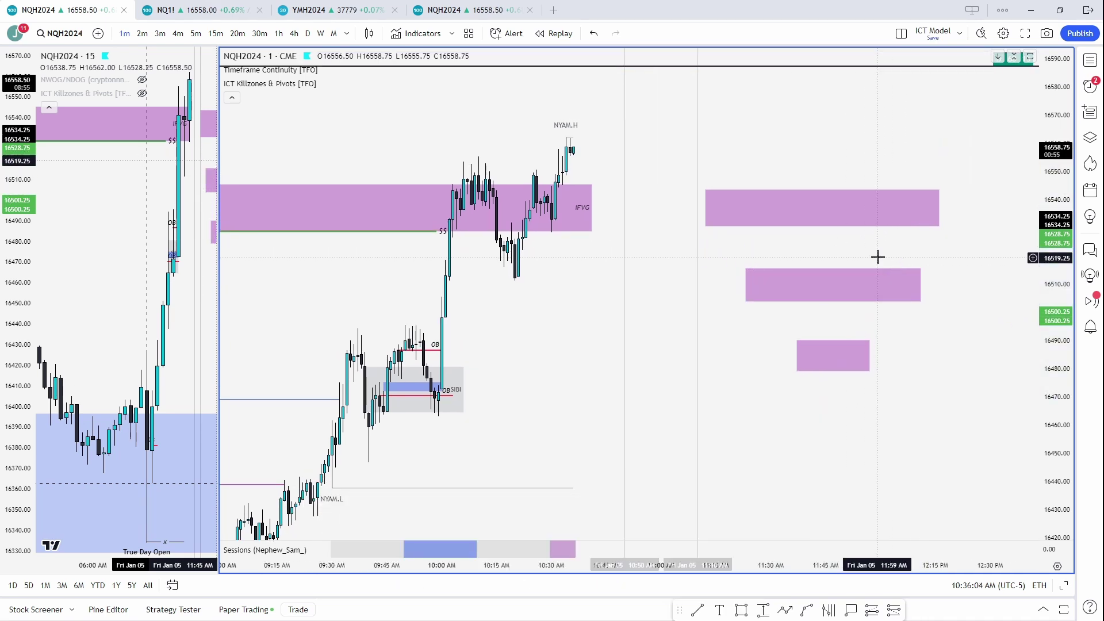
- Delete the three purple rectangles drawn beside the price action
left_click(879, 276)
key("Delete")
left_click(833, 354)
key("Delete")
left_click(845, 204)
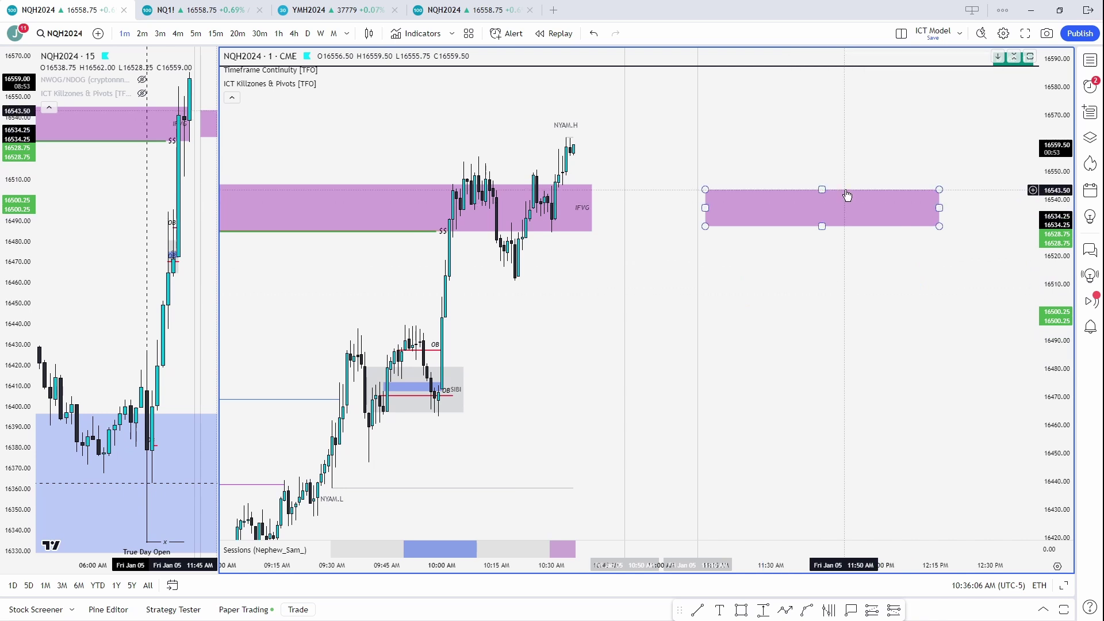
key("Delete")
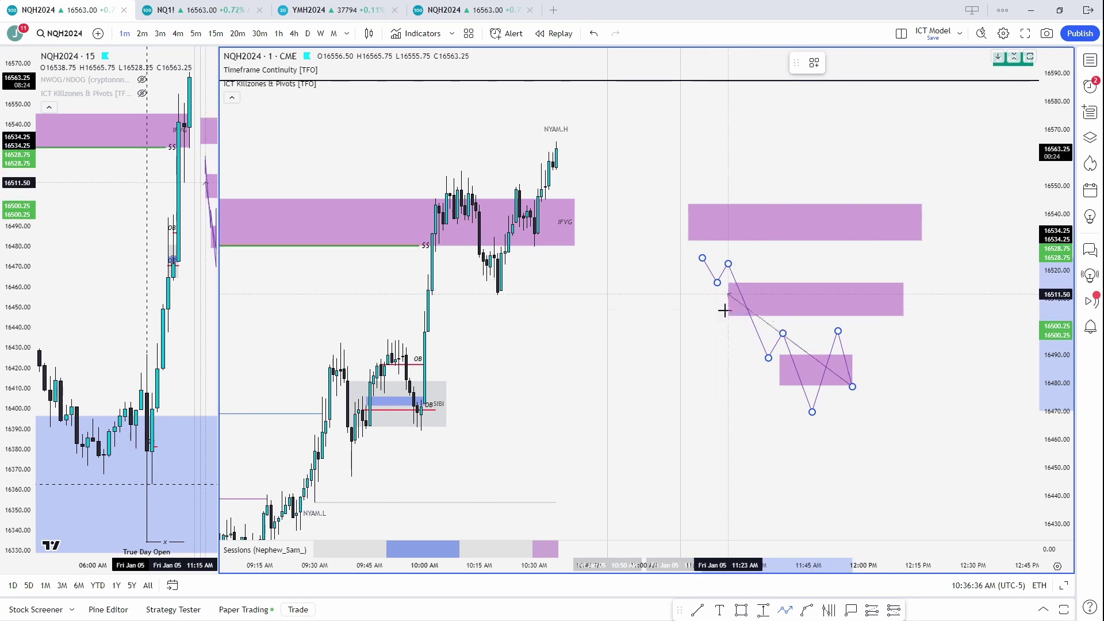
- Continue the new zigzag path up into the middle rectangle at about 16513 and end it with a pullback to about 16493
left_click(871, 289)
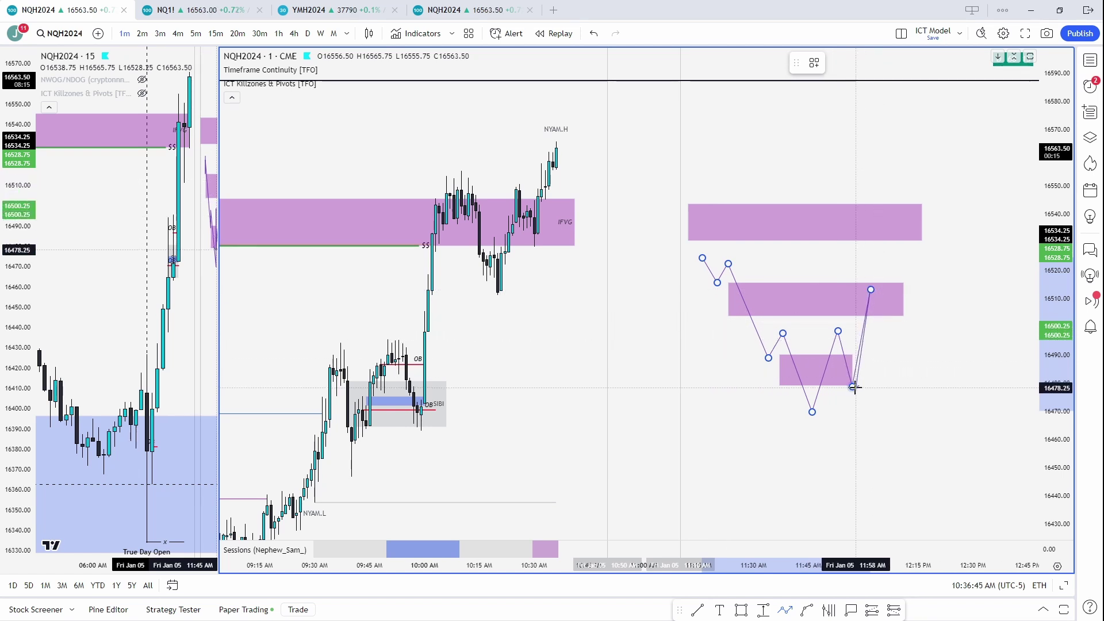
double_click(884, 347)
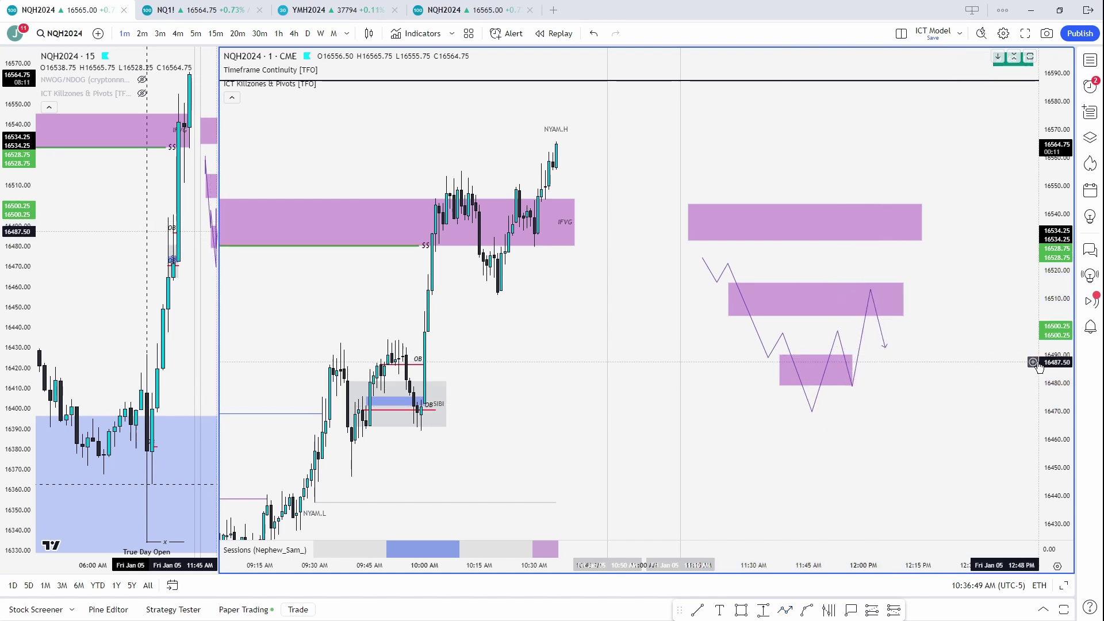
- Draw a Fibonacci retracement from the zigzag's low at 16469.75 up to 16513.25
scroll(907, 360, "up", 2)
key("alt+f")
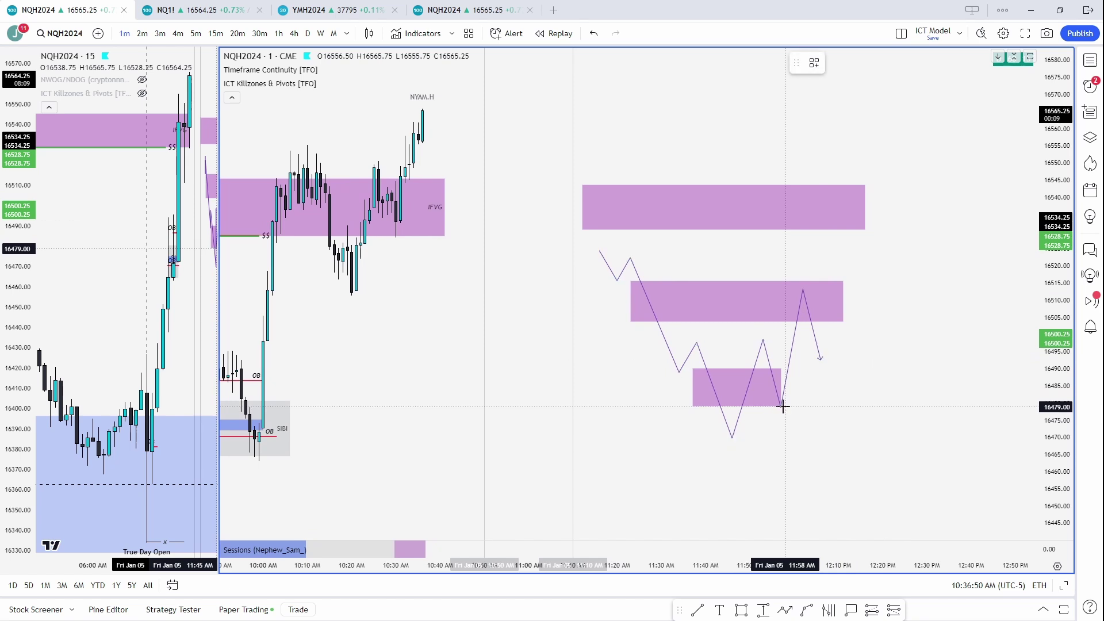
left_click(781, 407)
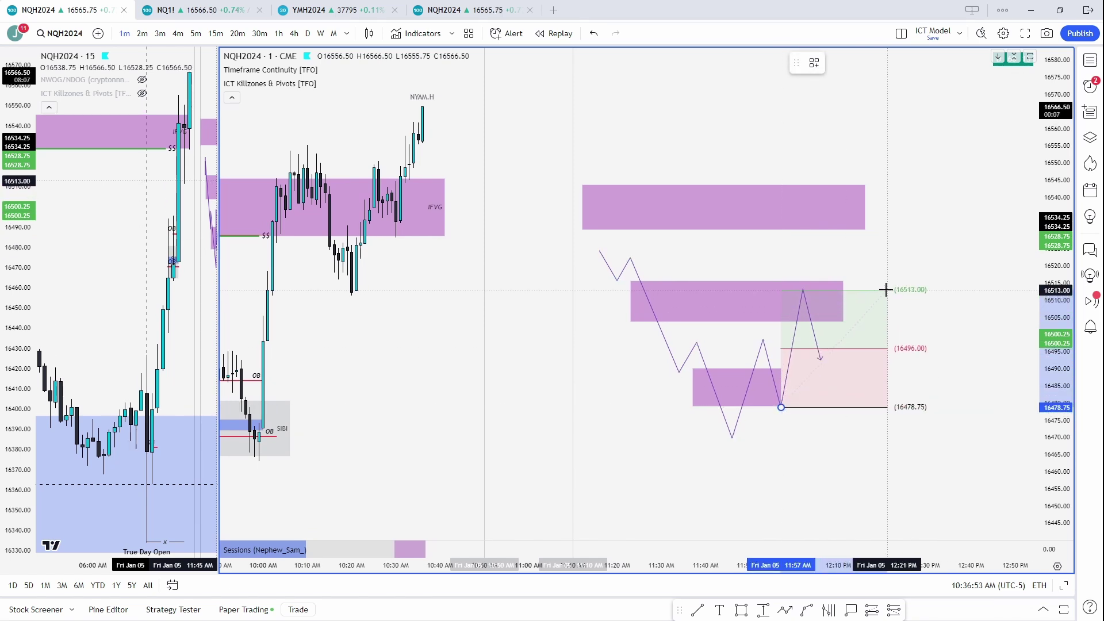
left_click_drag(335, 367, 517, 295)
left_click(441, 387)
left_click_drag(370, 445, 406, 428)
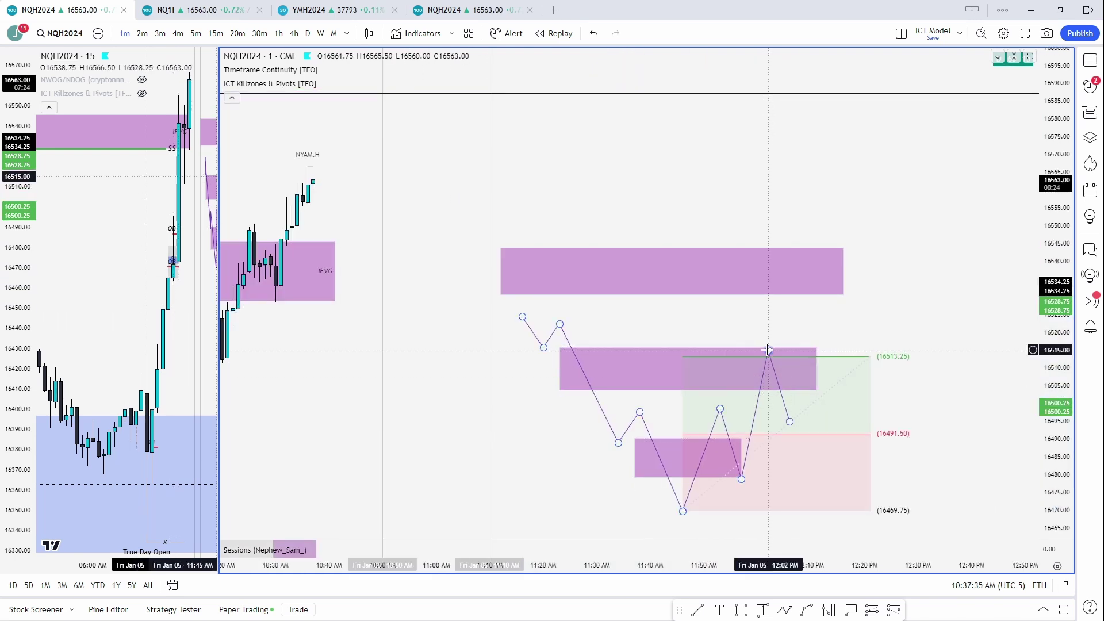
- Lower the zigzag's last peak to about 16508 and its end point to about 16490
left_click_drag(768, 350, 768, 374)
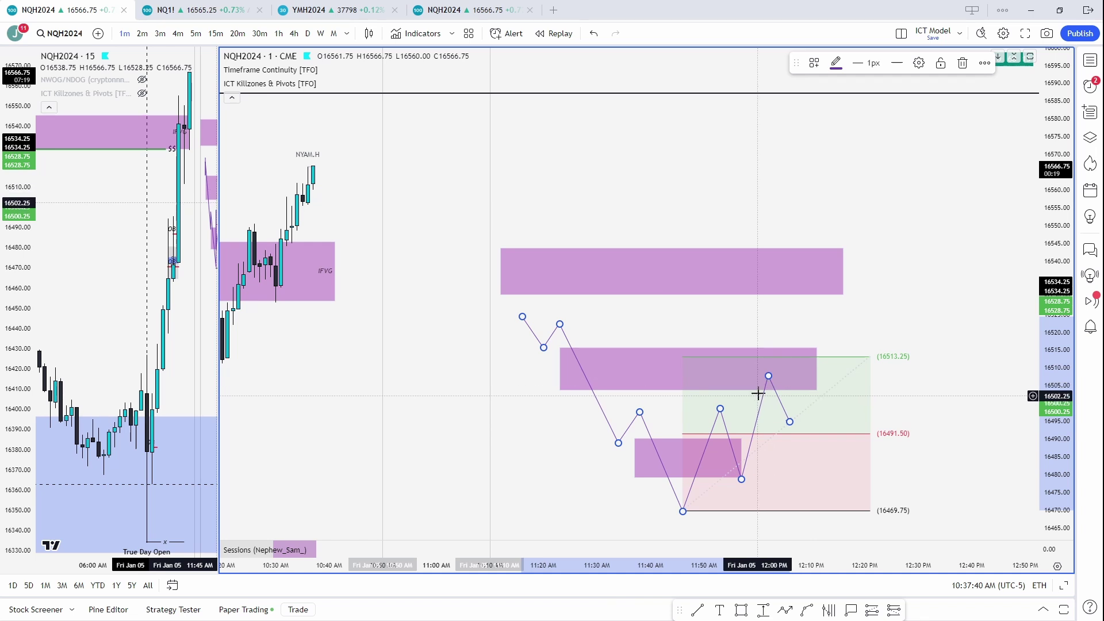
left_click(836, 352)
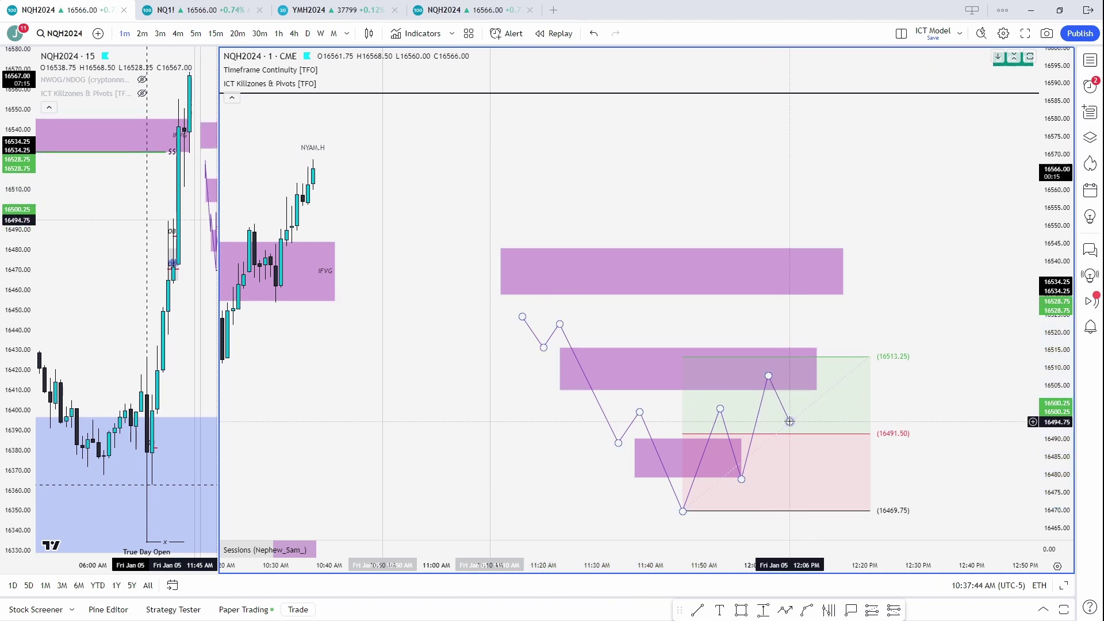
left_click_drag(789, 421, 789, 438)
- Draw a second path from about 16490 that zigzags in the middle rectangle, breaks above it, pulls back and ends at the top rectangle's upper edge
left_click(785, 610)
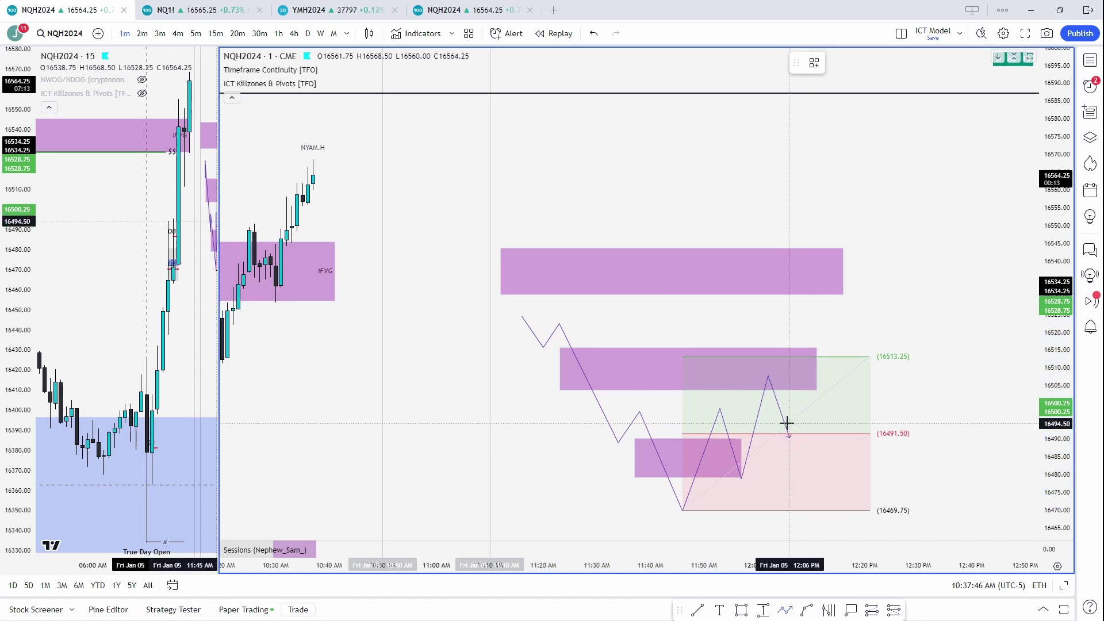
left_click(795, 349)
left_click(800, 370)
left_click(805, 348)
left_click(811, 370)
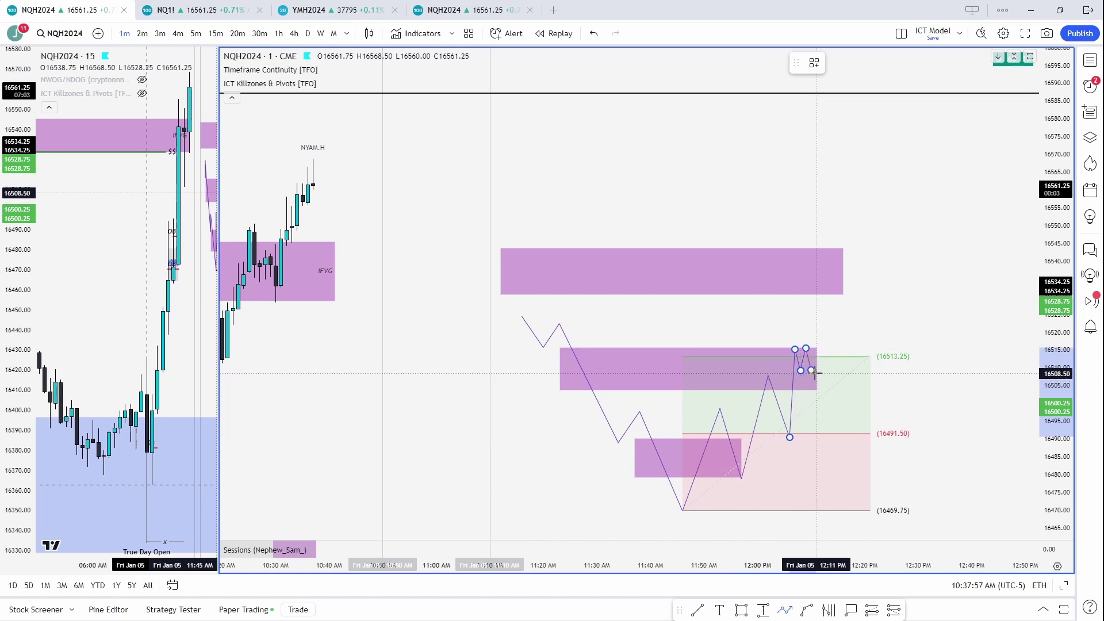
left_click(809, 328)
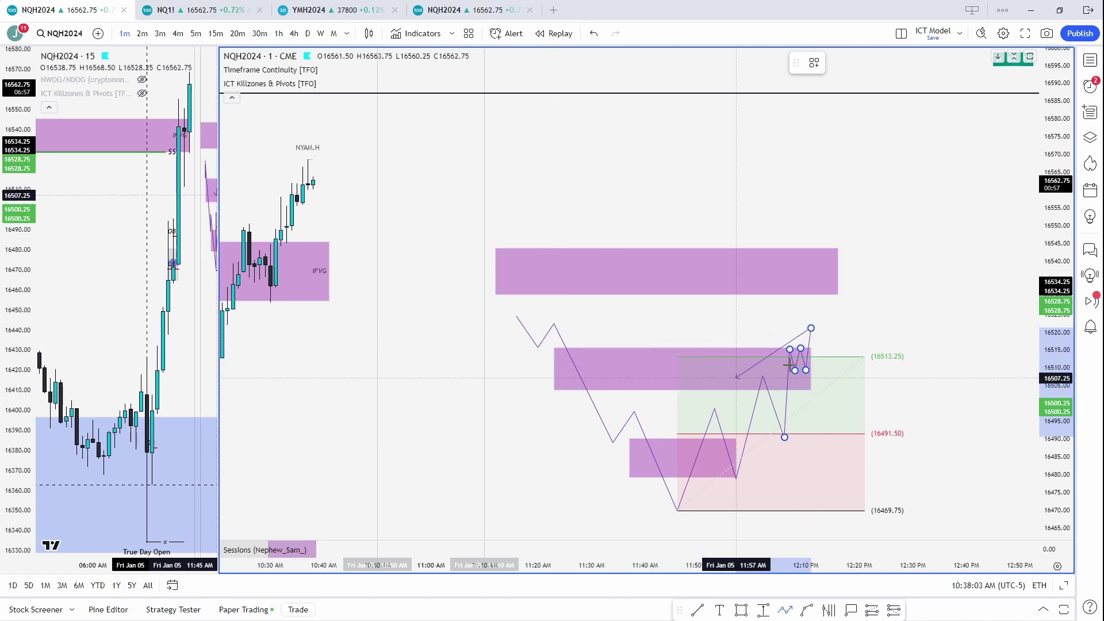
left_click(822, 349)
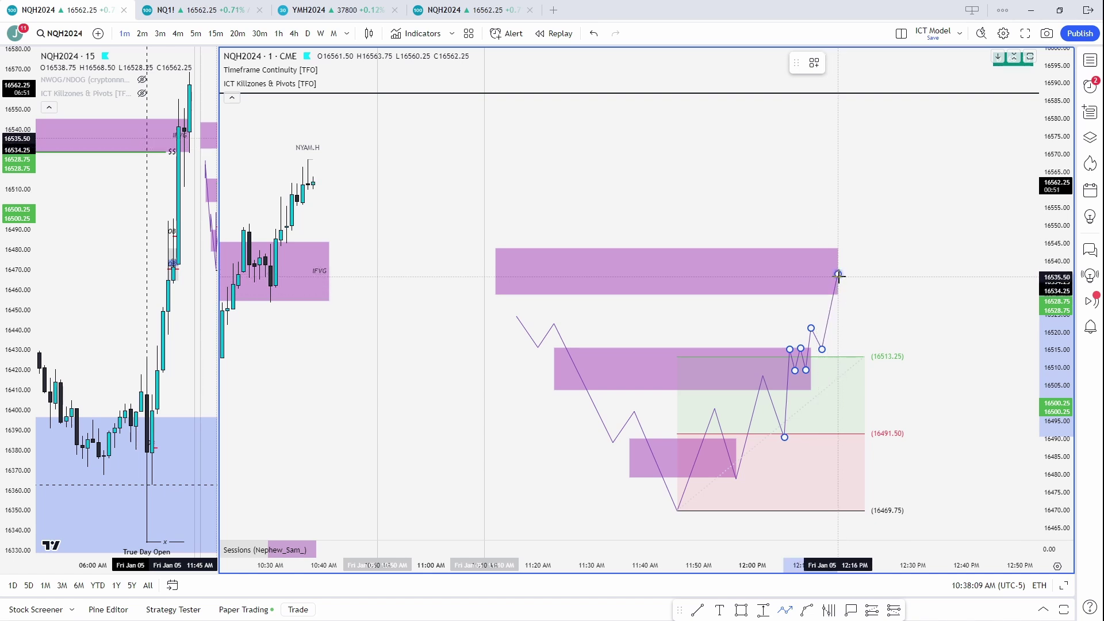
left_click_drag(837, 274, 839, 267)
right_click(840, 263)
left_click(840, 254)
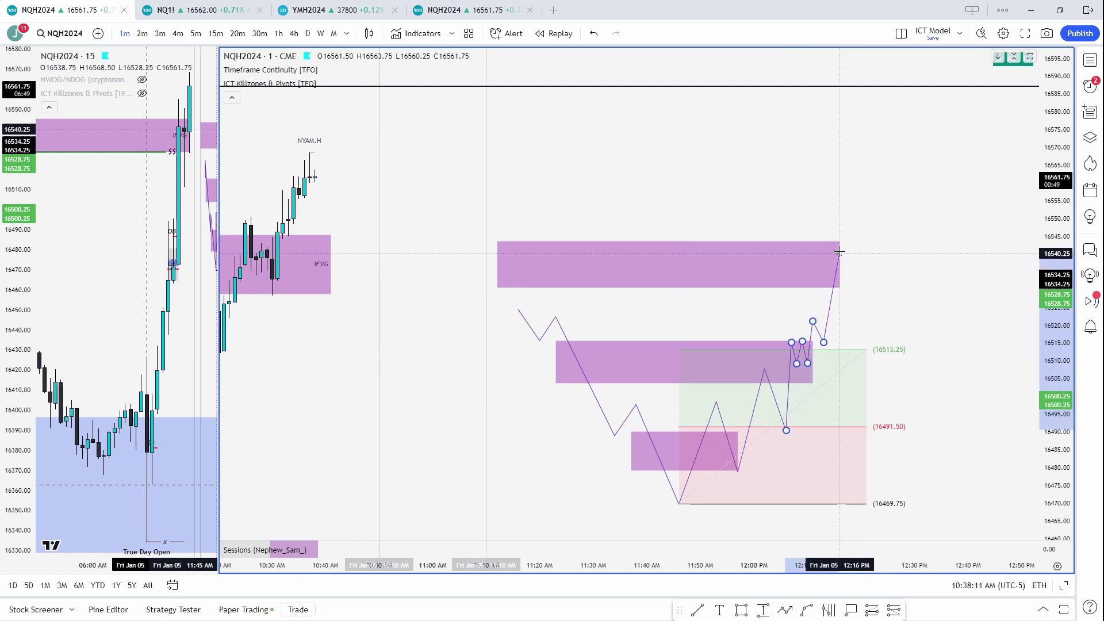
left_click(884, 246)
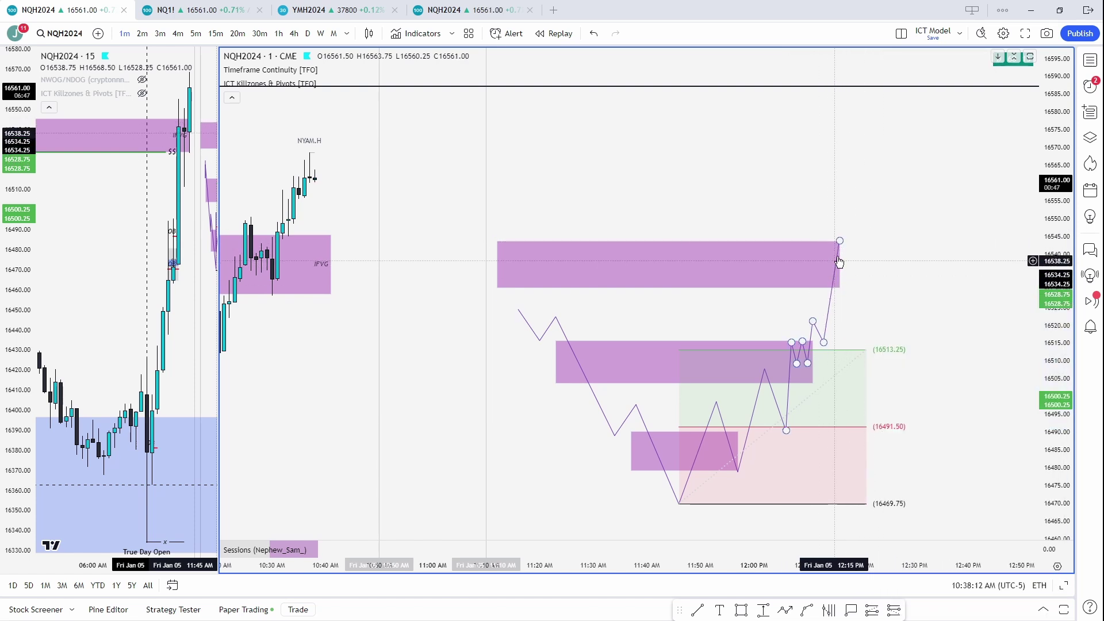
- Draw a third path from the top rectangle's upper edge down to about 16525, up to about 16545 and back to about 16540
left_click(785, 610)
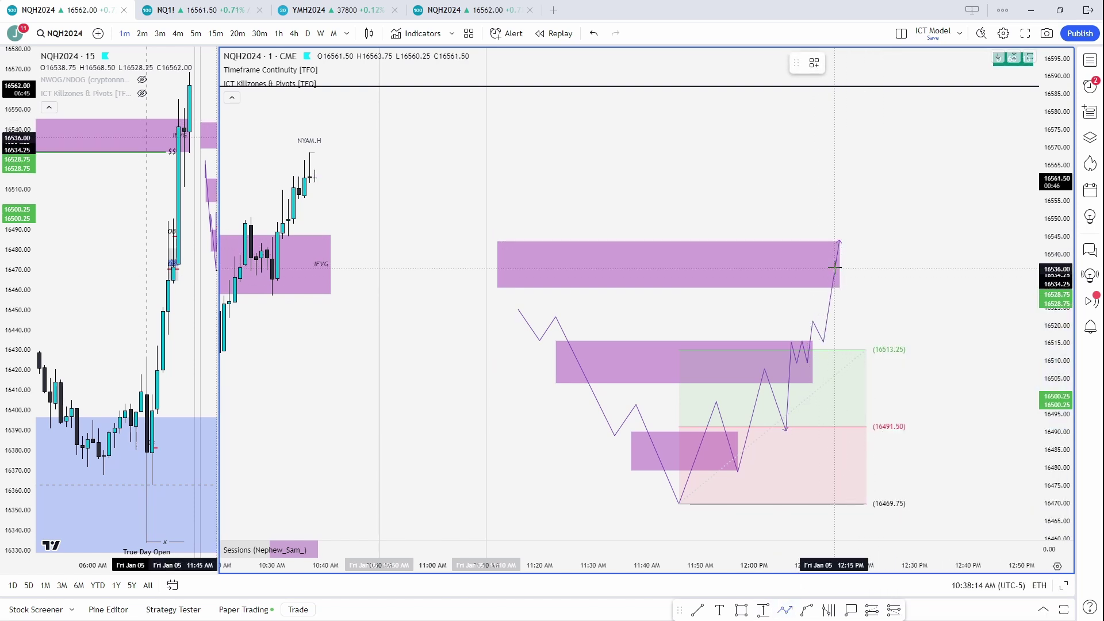
left_click(840, 240)
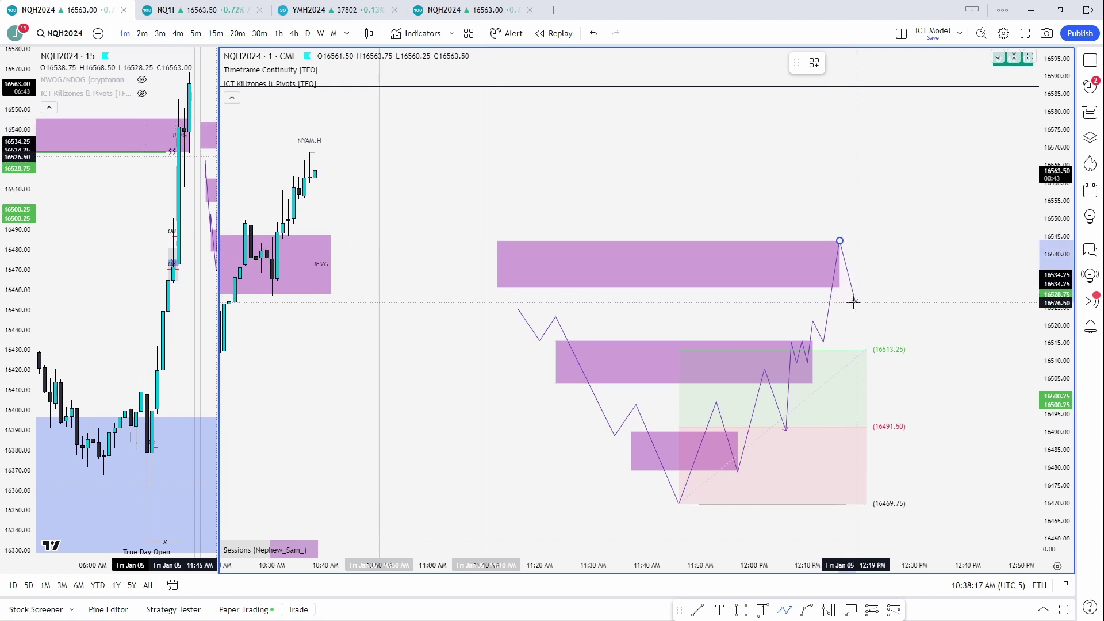
left_click(855, 306)
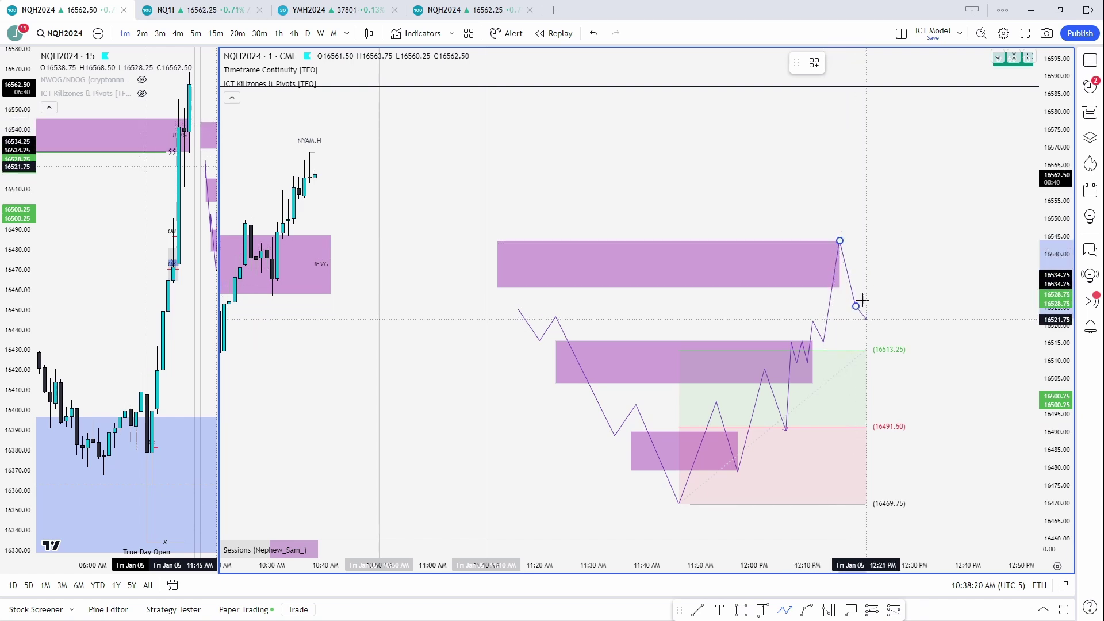
left_click(872, 240)
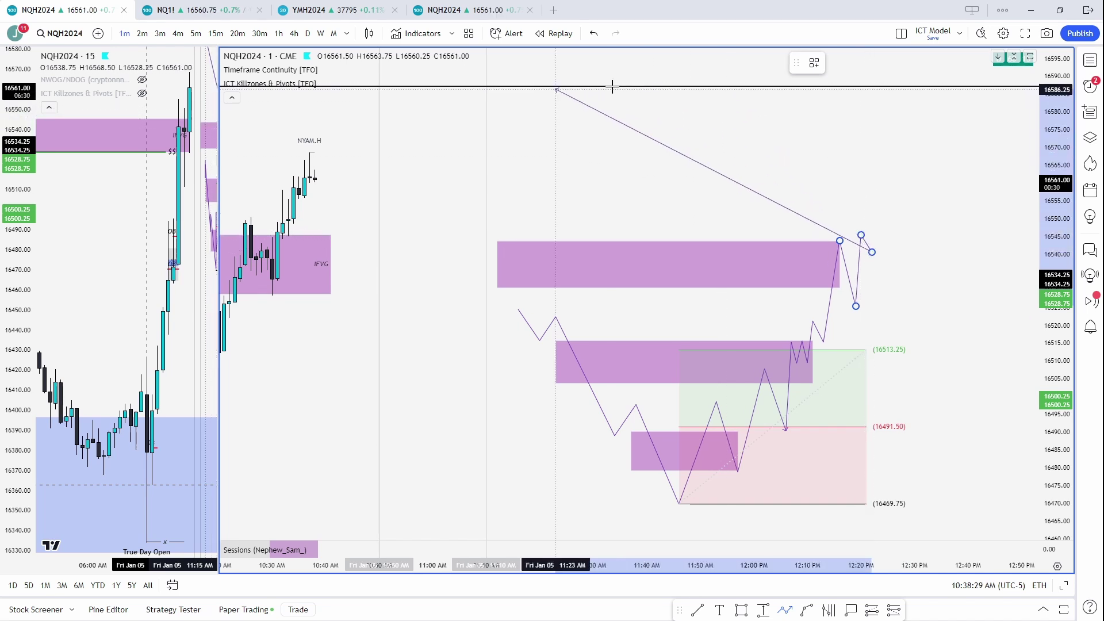
double_click(871, 253)
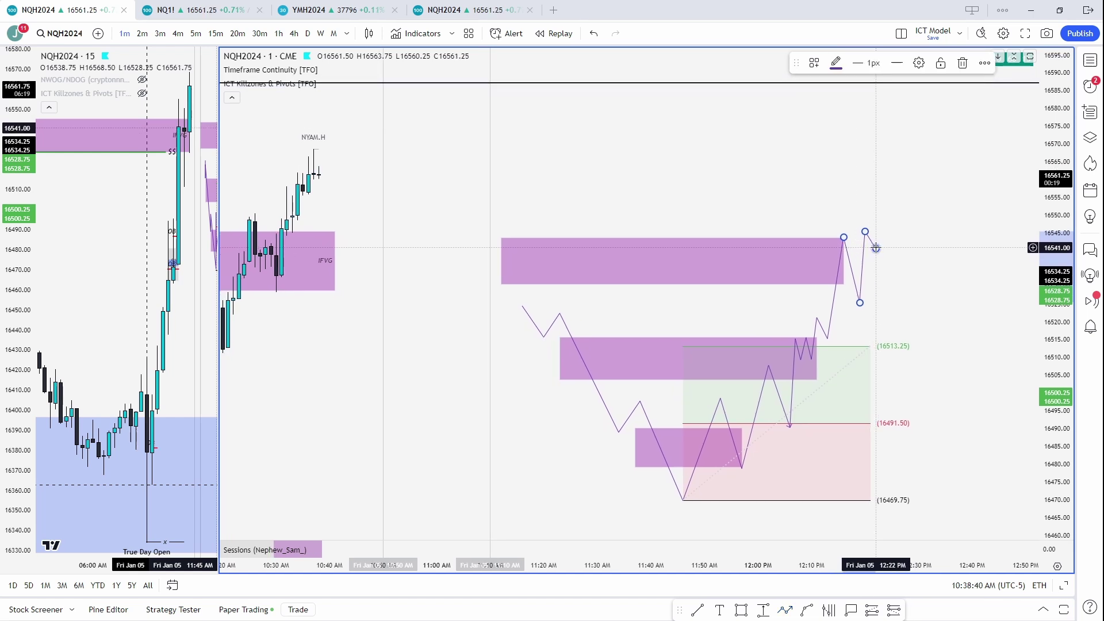
left_click_drag(876, 247, 886, 218)
double_click(877, 253)
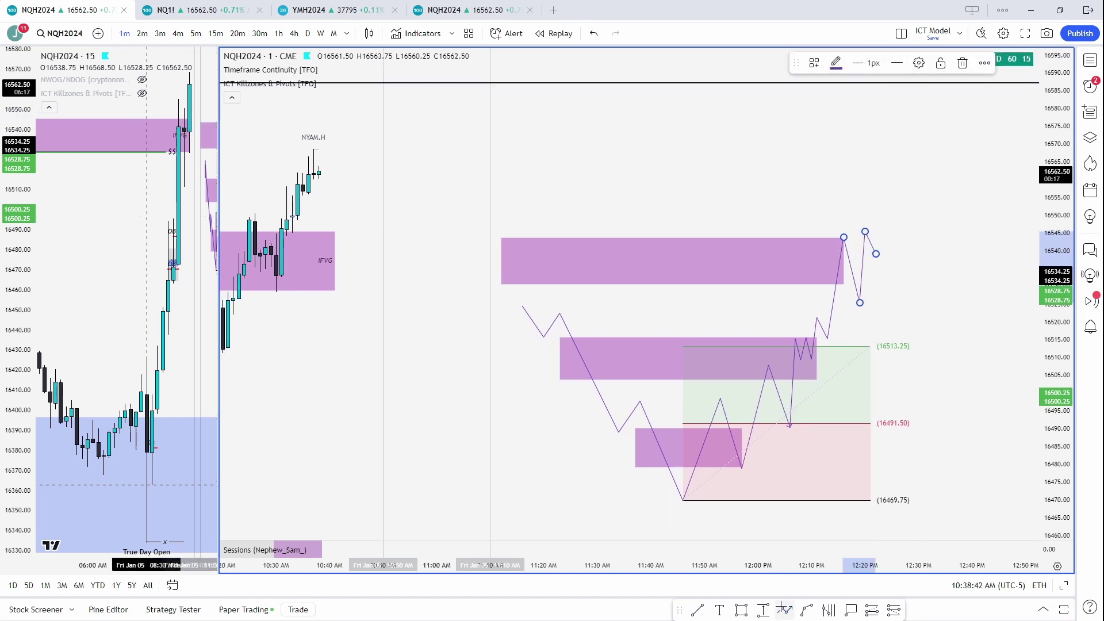
- Draw a further path from the end of the last one up to about 16563, above the top rectangle
left_click(784, 610)
left_click(875, 255)
left_click(891, 169)
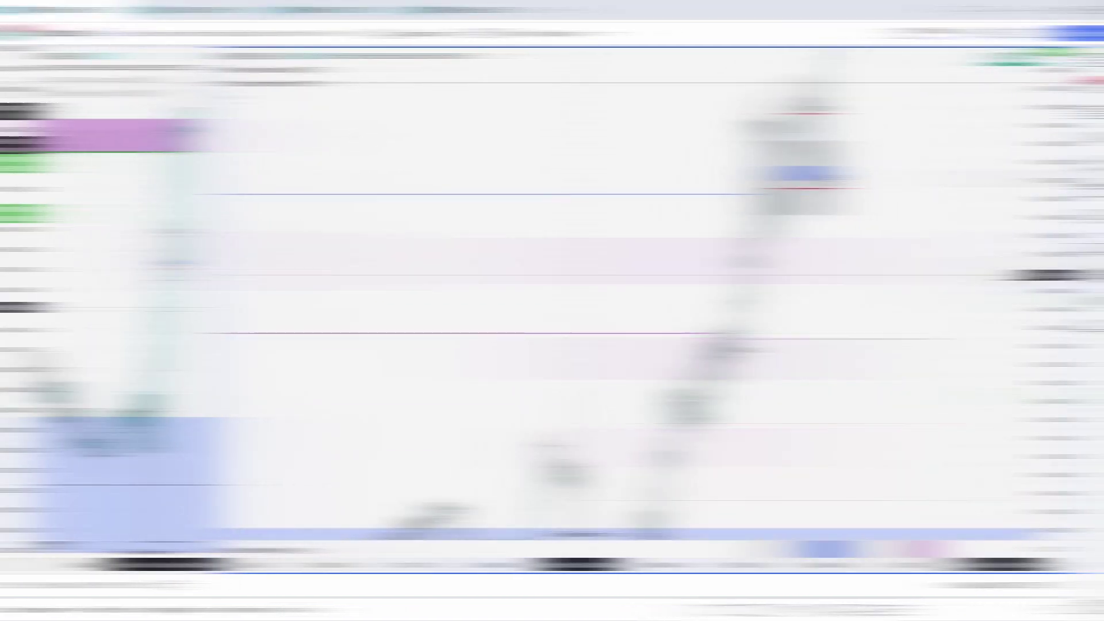
- Switch the main chart to the 5-minute timeframe
scroll(727, 327, "down", 10)
left_click_drag(775, 347, 828, 338)
scroll(828, 338, "up", 5)
key("5")
key("Return")
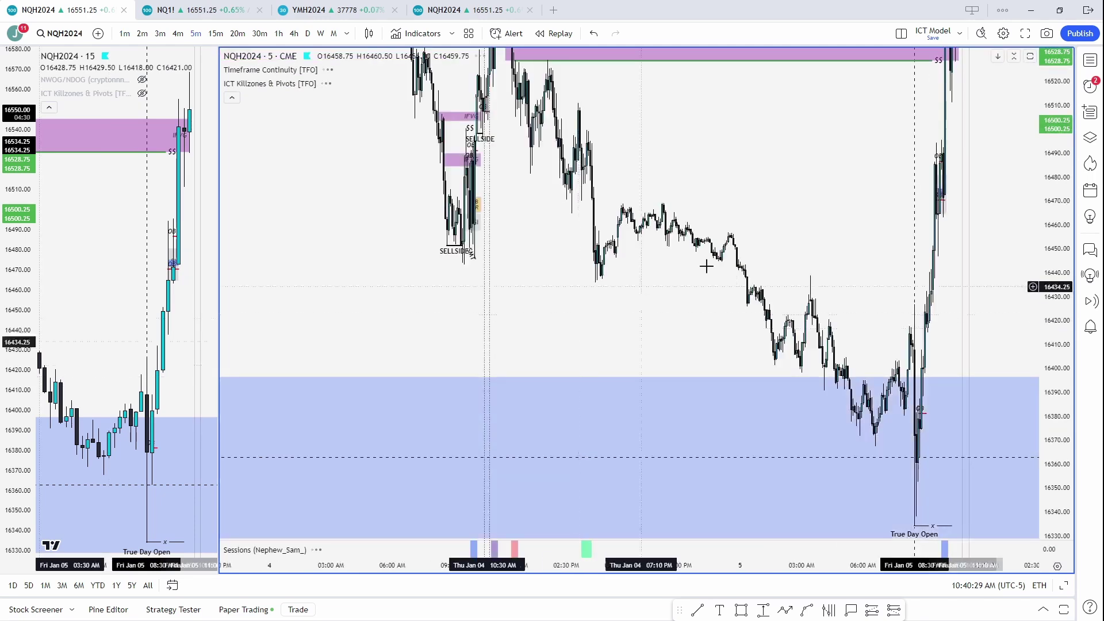
- Examine the overnight decline and the reversal around the Friday True Day Open on the 5-minute chart
scroll(835, 300, "down", 5)
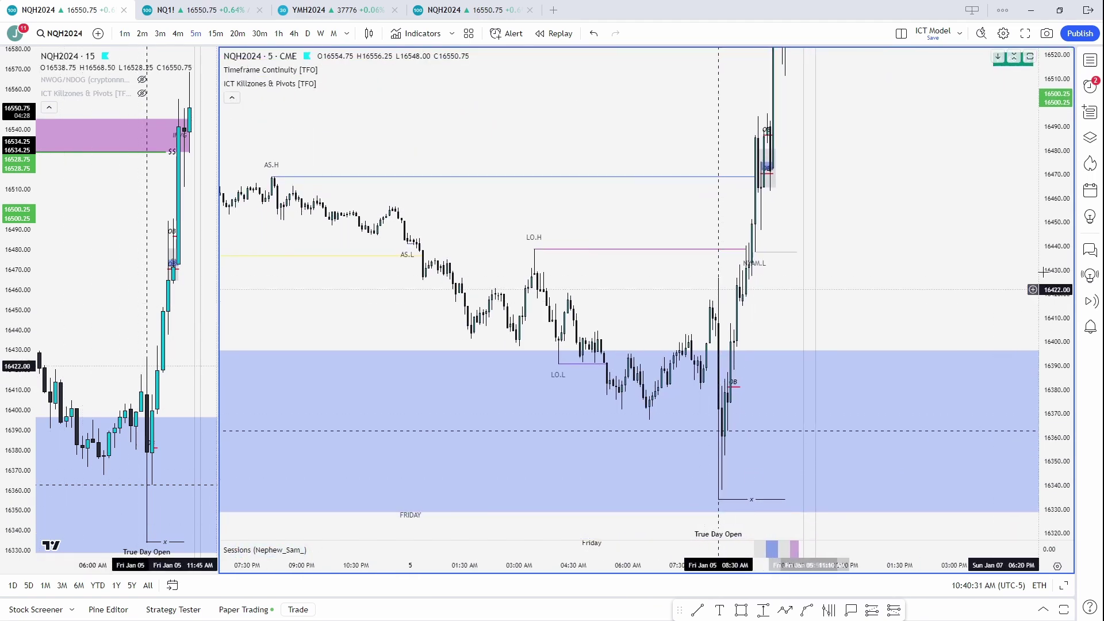
left_click_drag(835, 299, 799, 304)
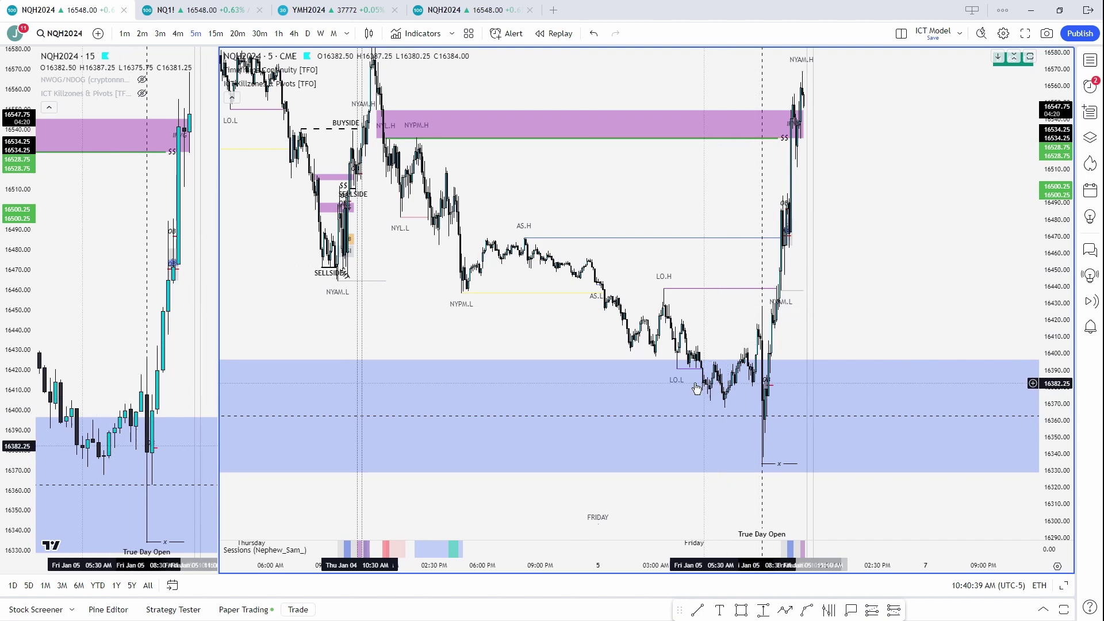
scroll(1034, 347, "up", 2)
left_click_drag(1045, 343, 1044, 109)
left_click_drag(615, 318, 710, 317)
scroll(679, 315, "up", 4)
scroll(690, 311, "up", 1)
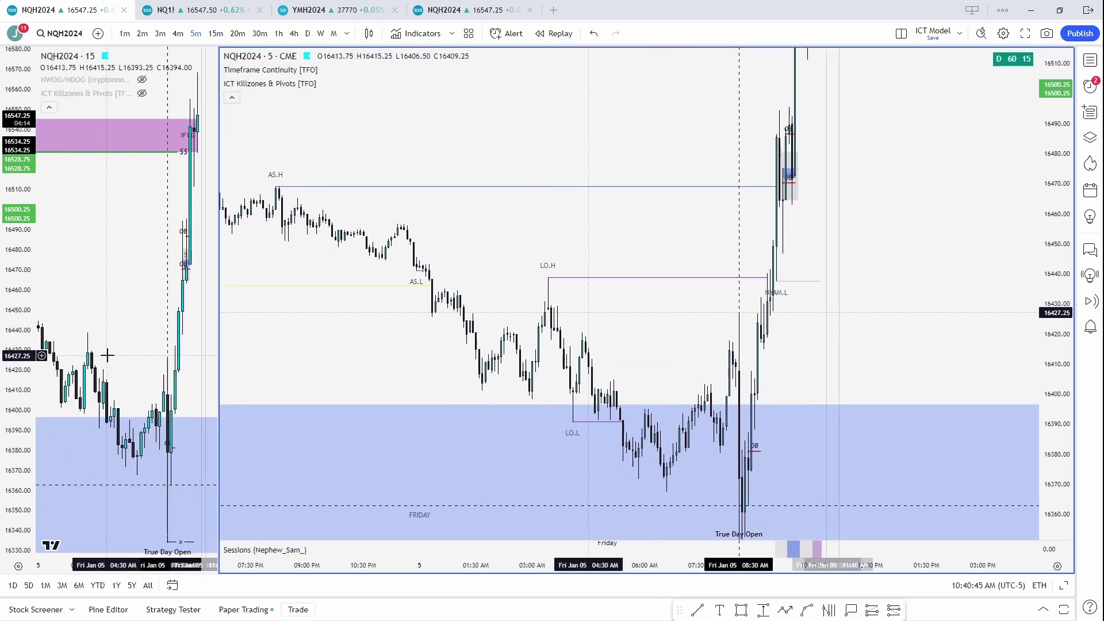
- Switch to the 15-minute timeframe and mark the gap near AS.L with a rectangle from 16444.50 to 16451.25, extended past the True Day Open line
type("15")
key("Return")
left_click(554, 264)
left_click_drag(554, 254, 711, 254)
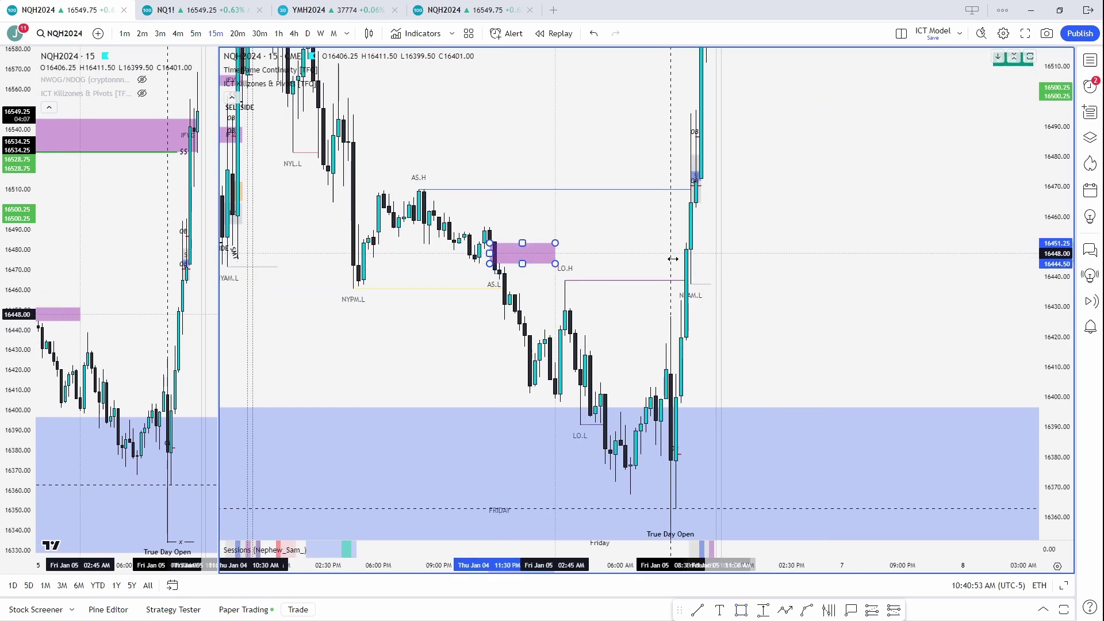
- Mark the gap level with LO.H with a rectangle running from 12:00 AM to 10:00 AM on Friday, January 5
left_click(798, 249)
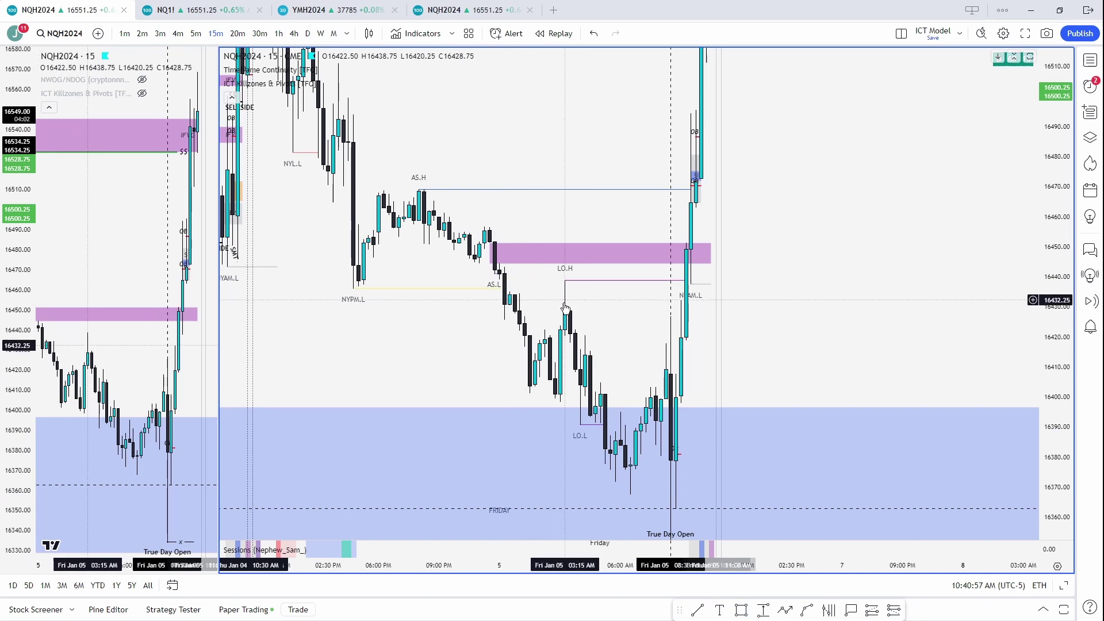
left_click(506, 285)
left_click_drag(510, 285, 693, 308)
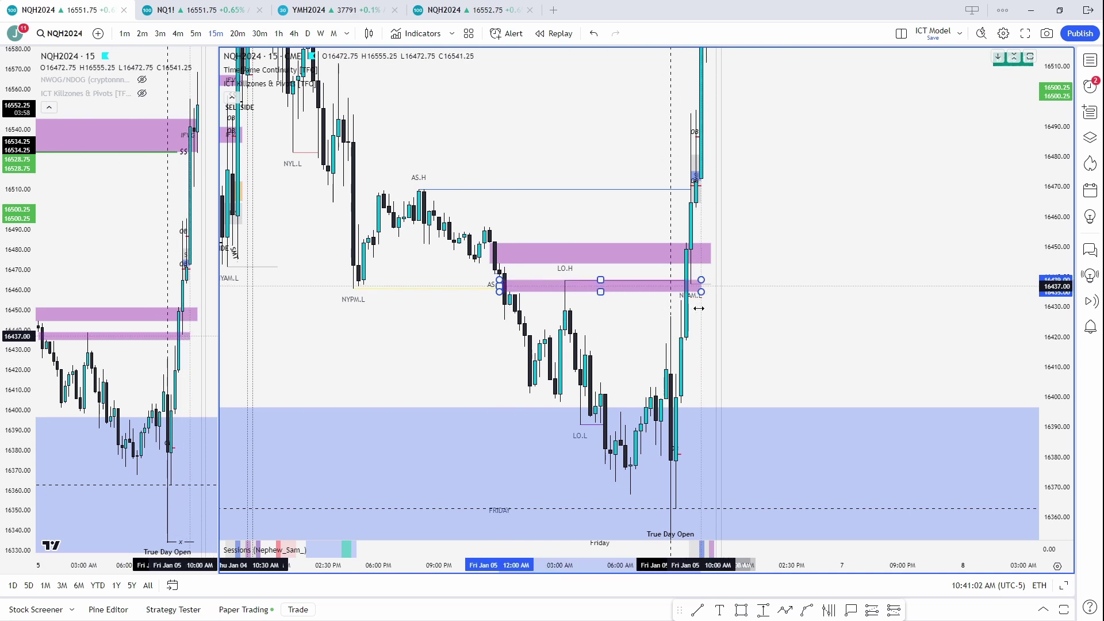
- Mark the gap around AS.H with a rectangle from 16478.50 to 16467.50, starting Thursday 3:30 PM and extended past Friday's True Day Open line
left_click_drag(594, 215, 648, 288)
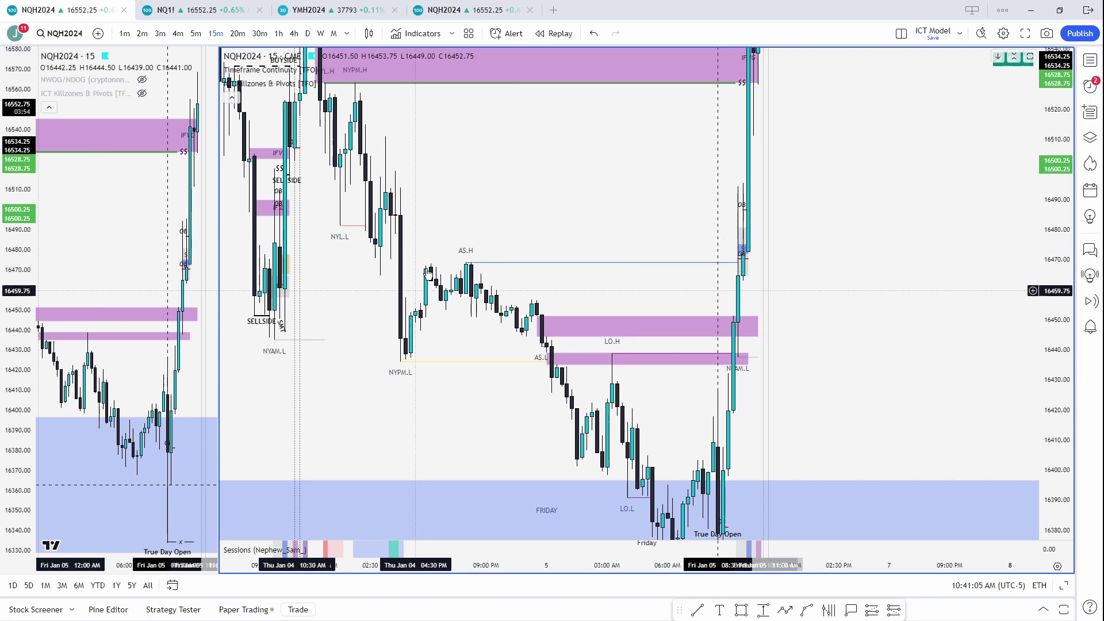
left_click_drag(412, 302, 482, 328)
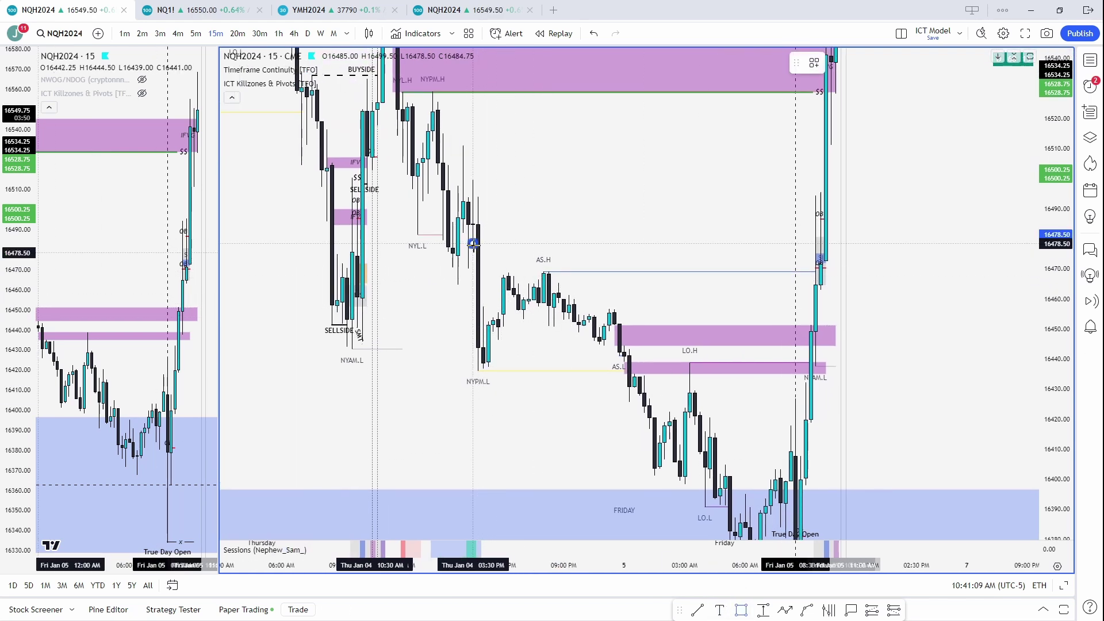
left_click_drag(472, 243, 508, 273)
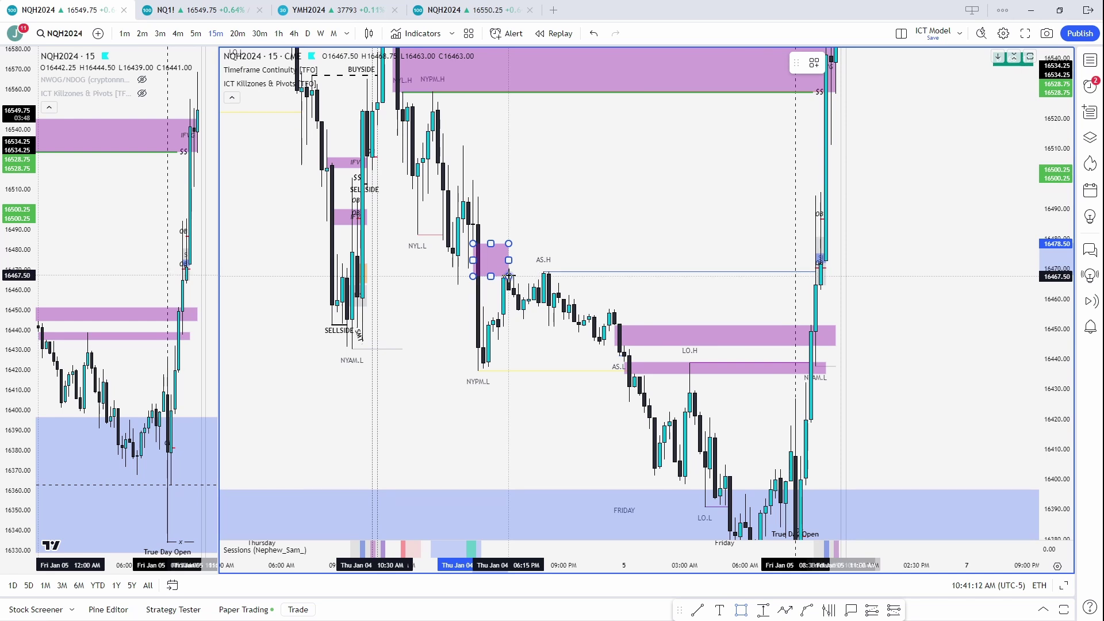
left_click(649, 293)
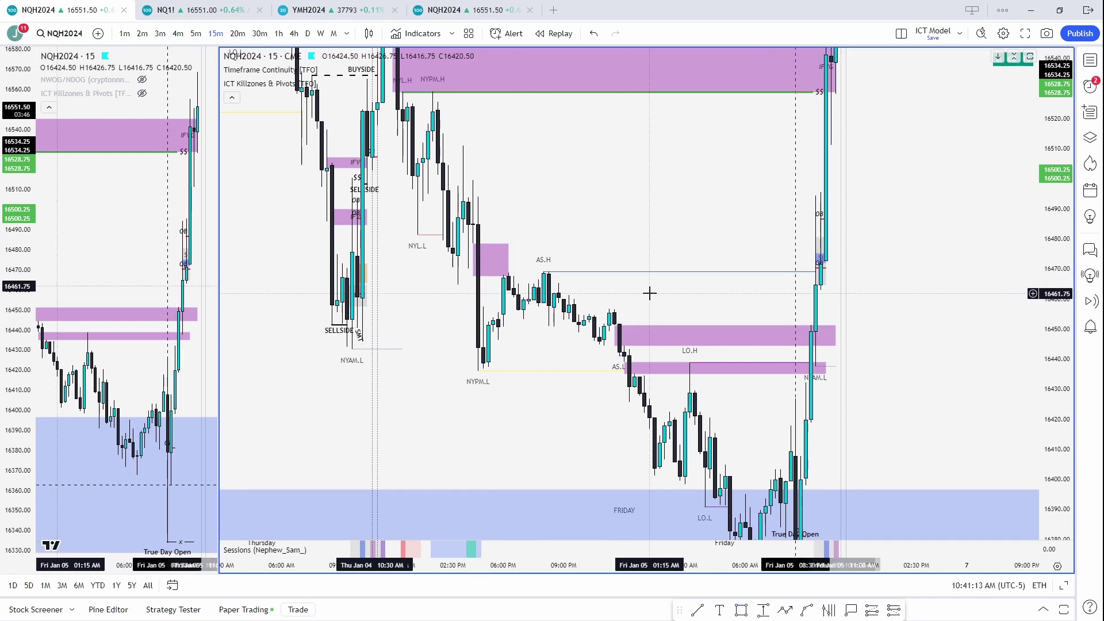
left_click_drag(508, 260, 825, 261)
left_click(876, 289)
left_click(620, 329)
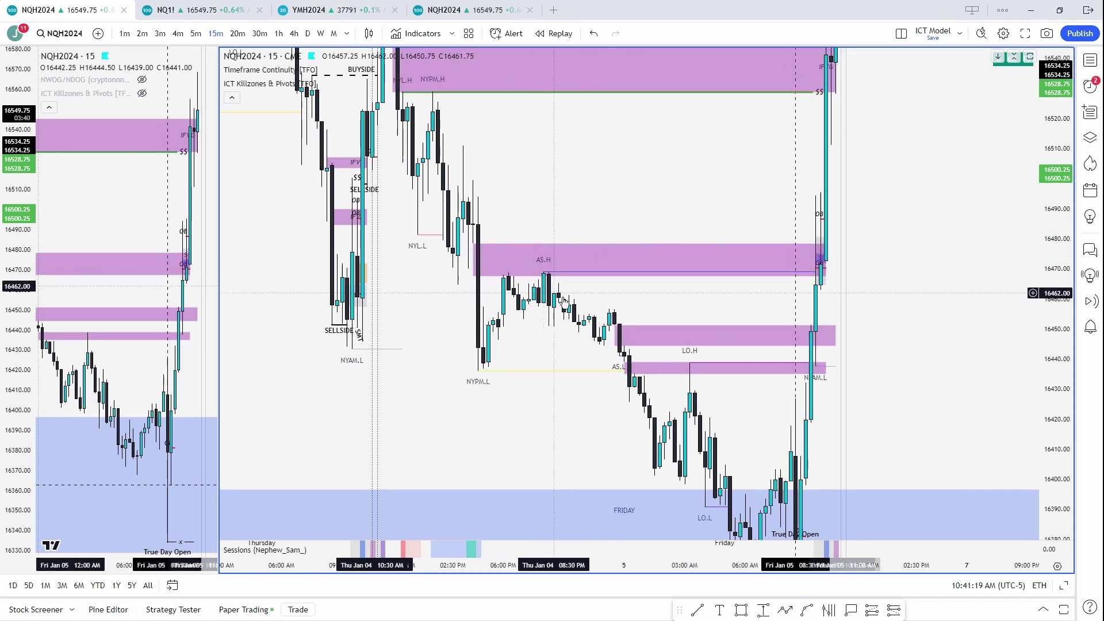
left_click(817, 332)
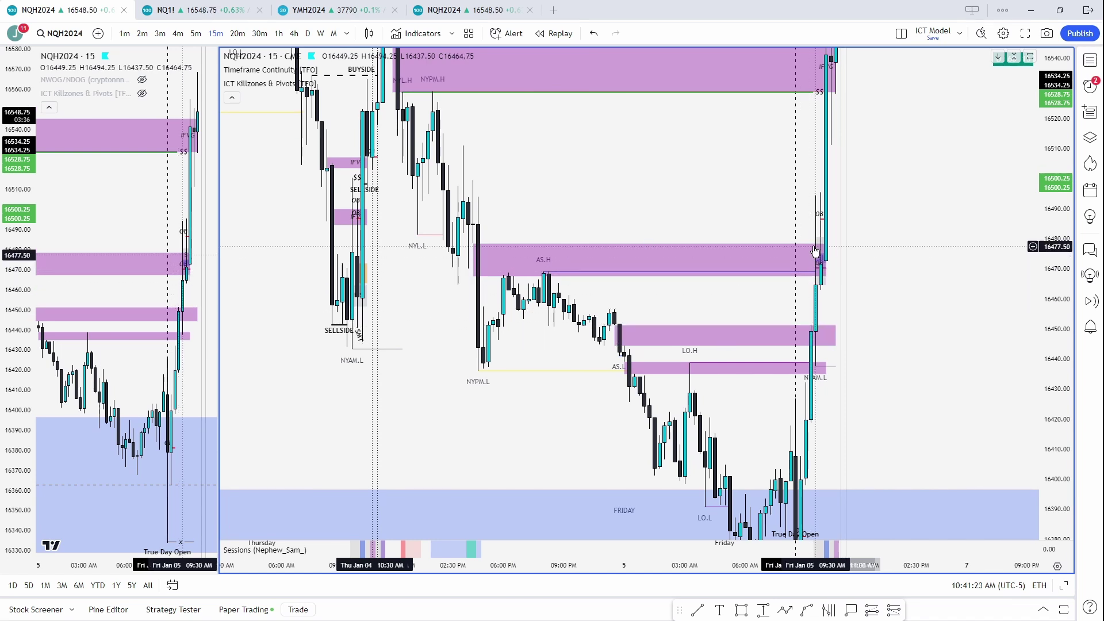
- Switch the main chart to the 1-minute timeframe and examine where price trades through the lowest gap after the True Day Open
scroll(628, 321, "up", 2)
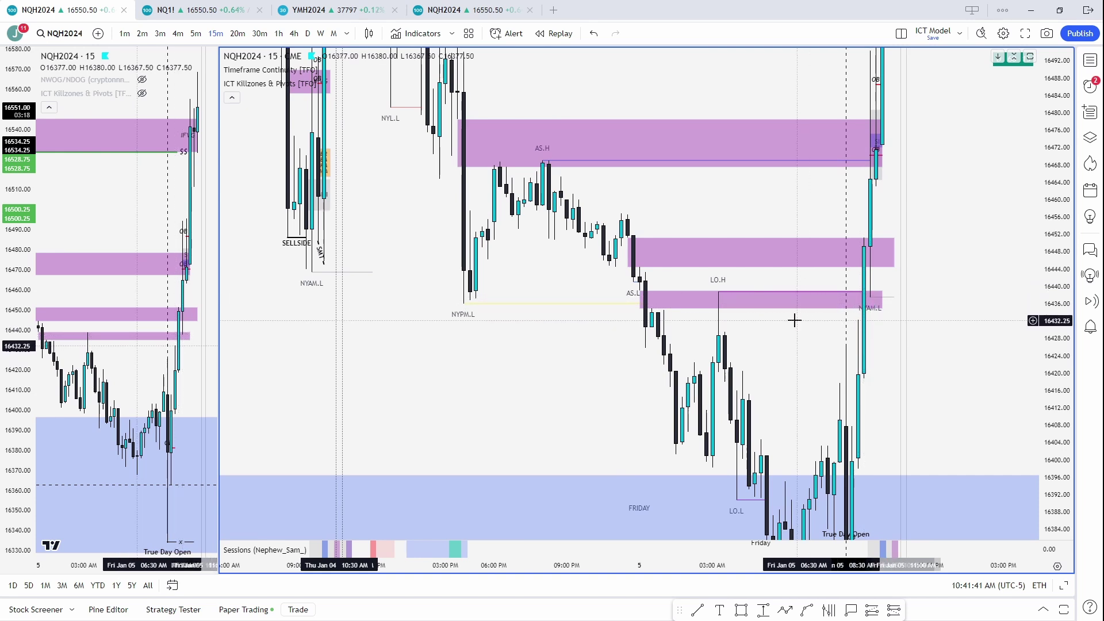
type("1")
key("Return")
scroll(968, 343, "down", 3)
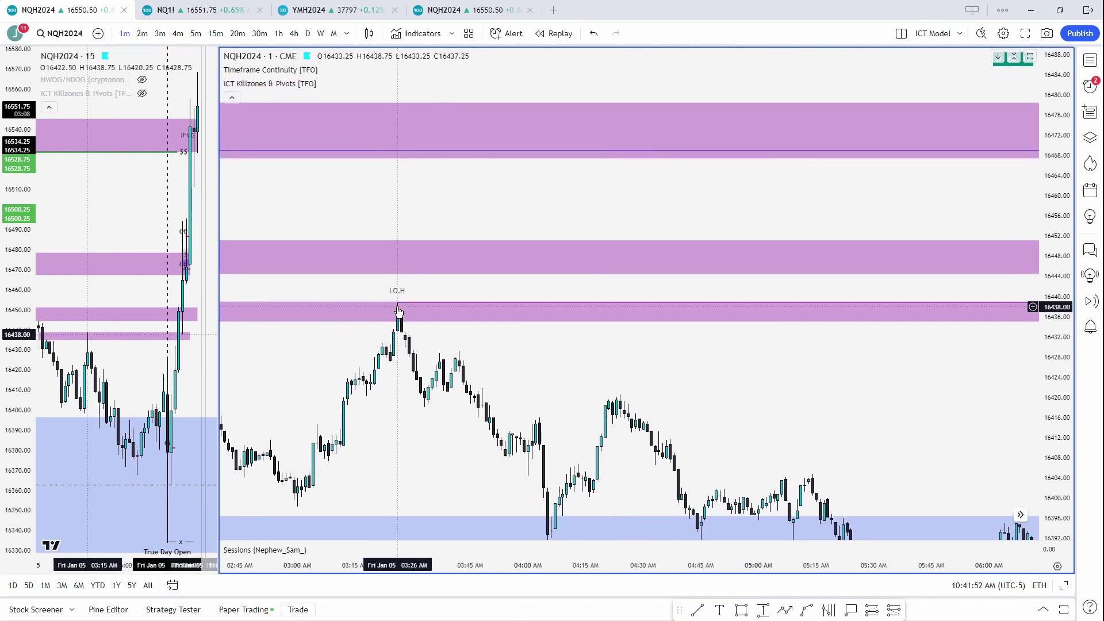
left_click_drag(730, 368, 312, 347)
left_click_drag(897, 361, 259, 359)
scroll(621, 313, "up", 2)
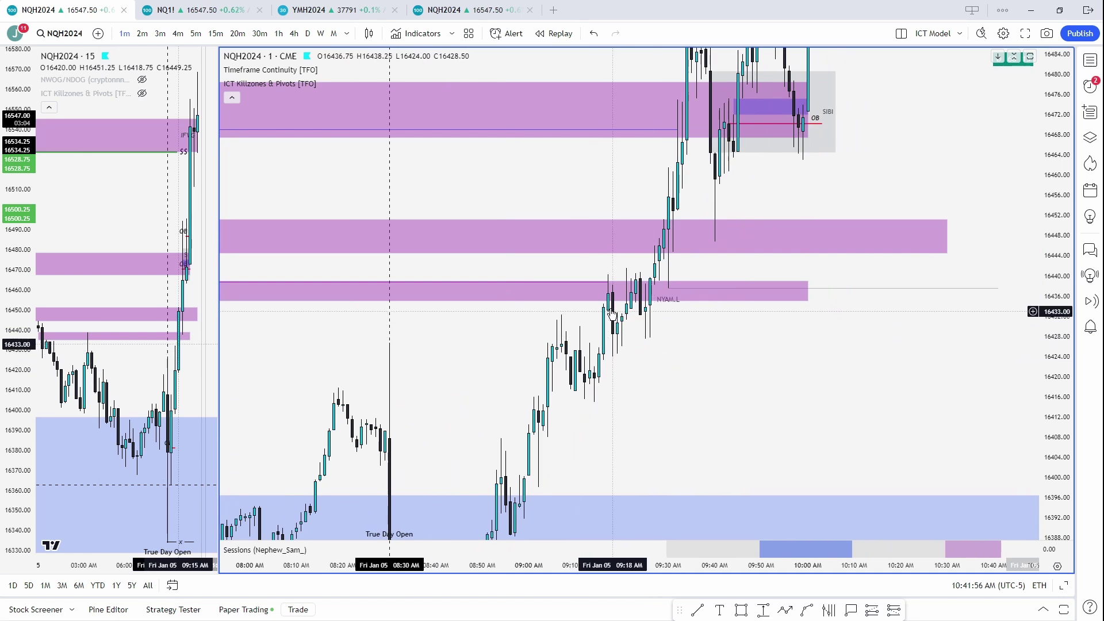
scroll(642, 288, "up", 4)
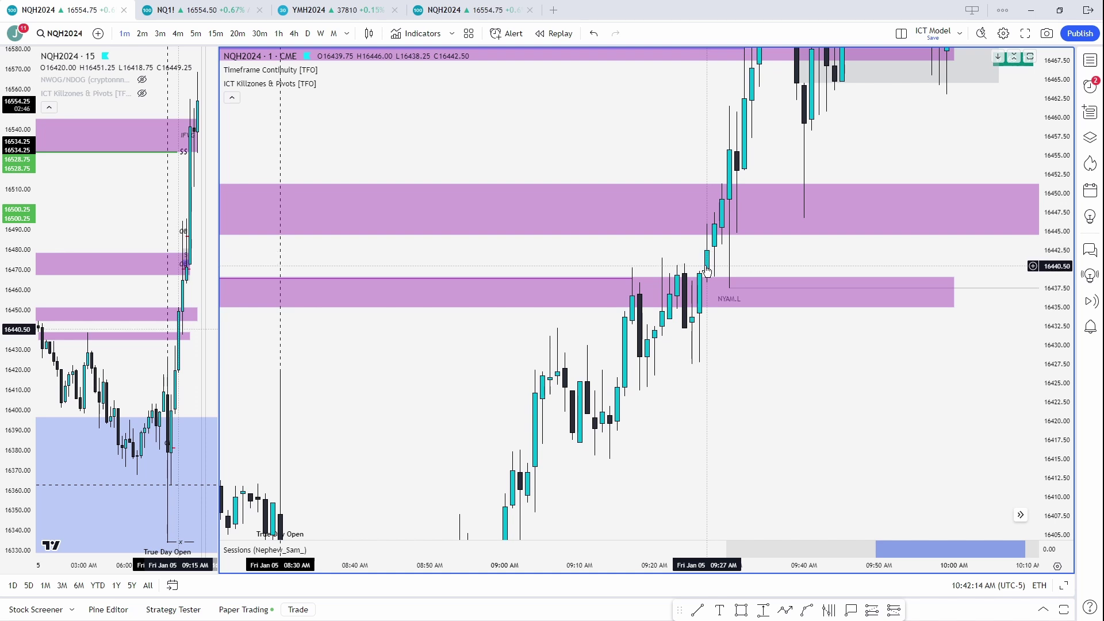
- Draw a horizontal trend line at 16439.50 from 9:24 AM to 9:36 AM and apply the red OB template to it
left_click_drag(706, 297, 665, 349)
left_click_drag(660, 406, 653, 380)
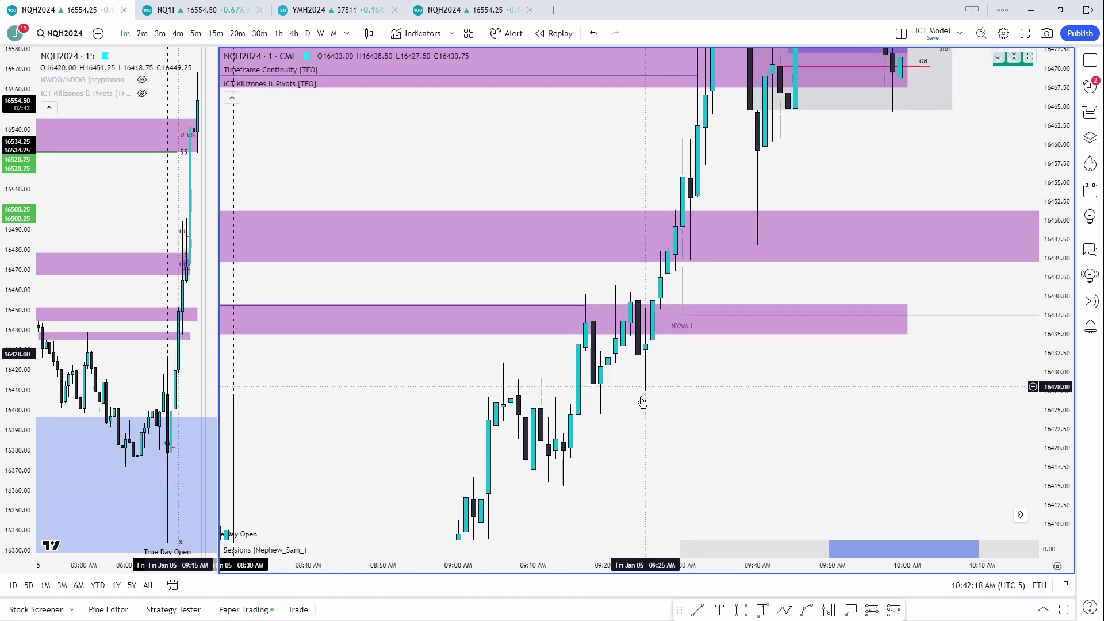
left_click(696, 609)
left_click(638, 300)
left_click(727, 300)
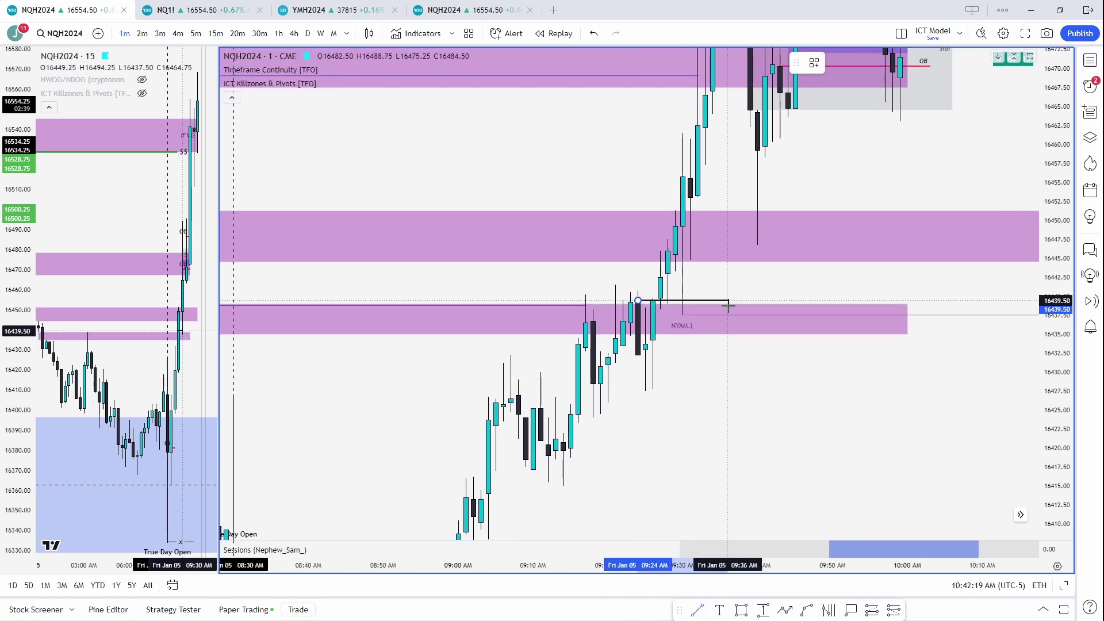
left_click(813, 62)
left_click(817, 206)
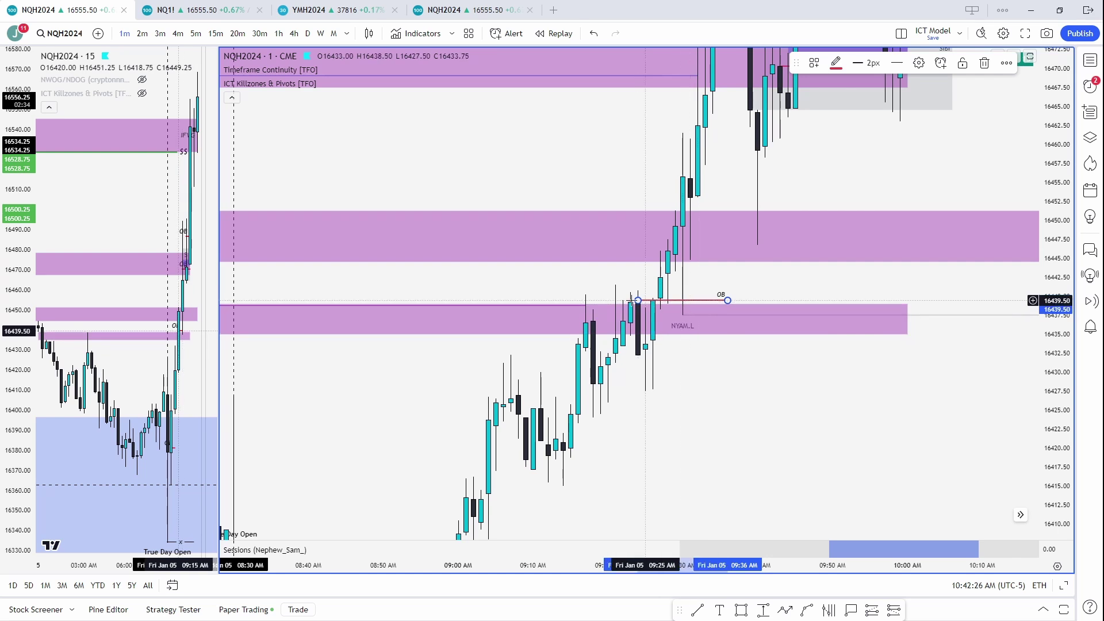
- Examine how the 1-minute candles around 9:30 AM react to the two lower gap rectangles and the order block at 16439.50
left_click_drag(707, 284, 703, 309)
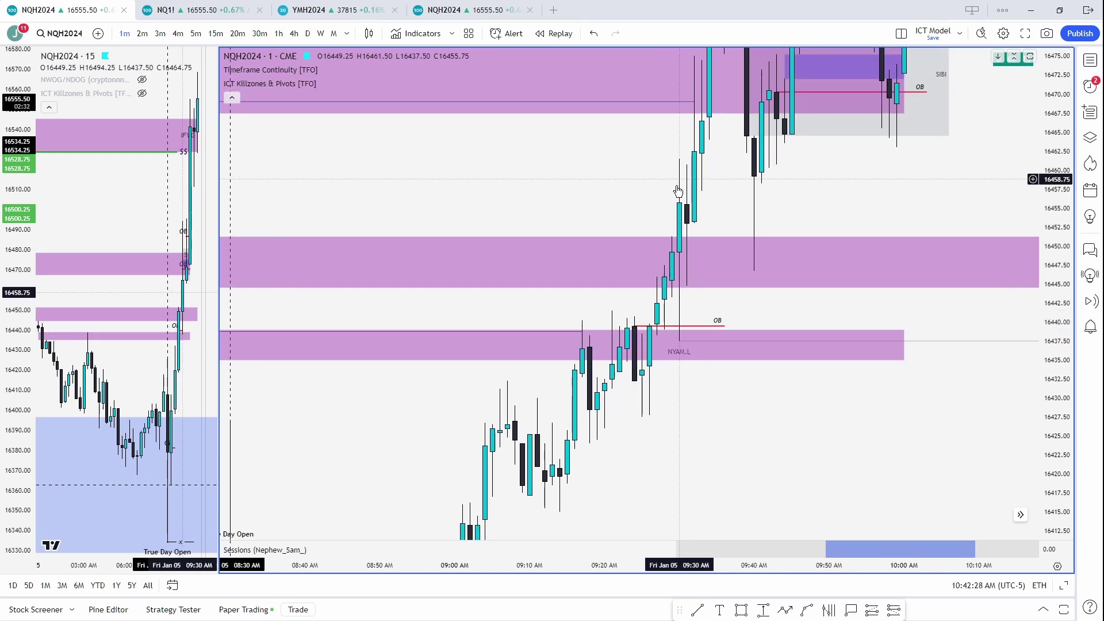
left_click_drag(619, 269, 674, 267)
left_click_drag(675, 199, 609, 247)
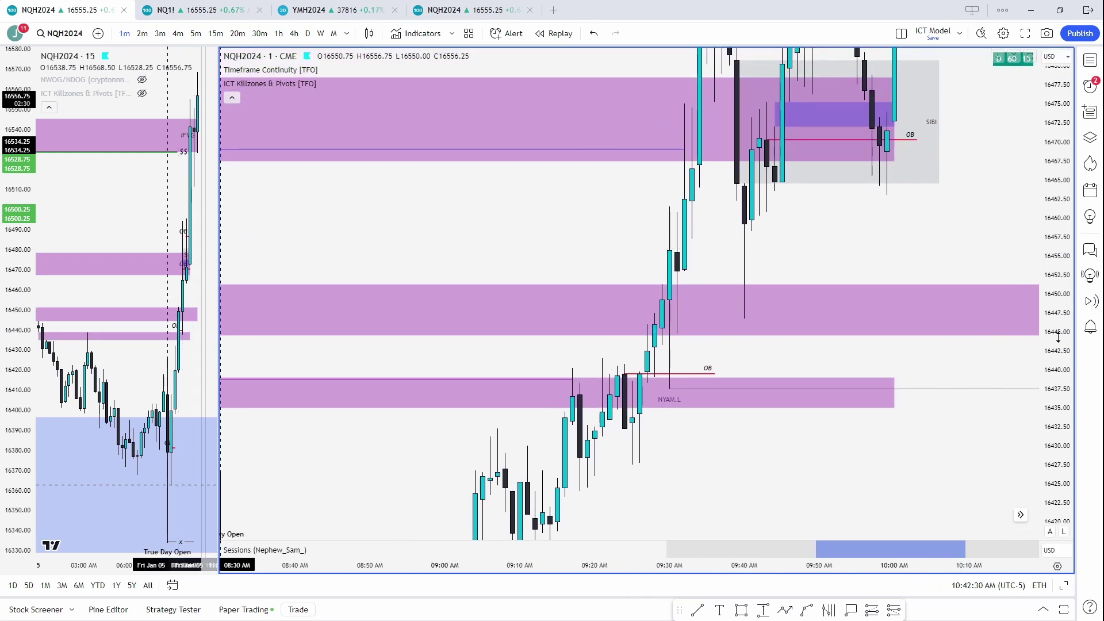
left_click_drag(1059, 337, 1060, 304)
left_click_drag(746, 366, 716, 362)
scroll(715, 362, "up", 2)
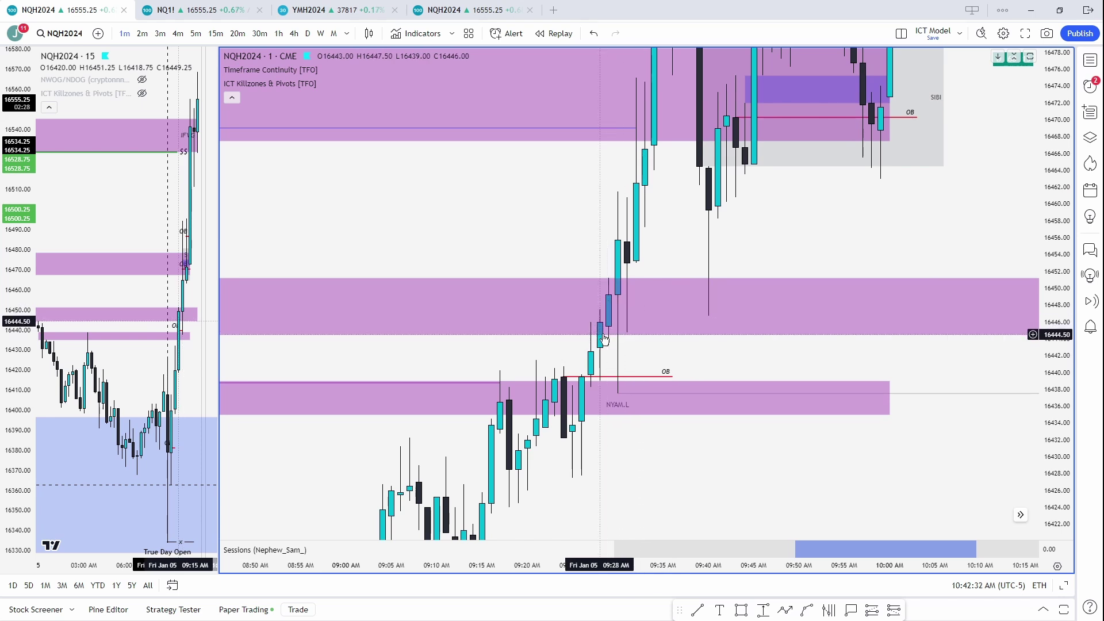
left_click_drag(580, 366, 612, 399)
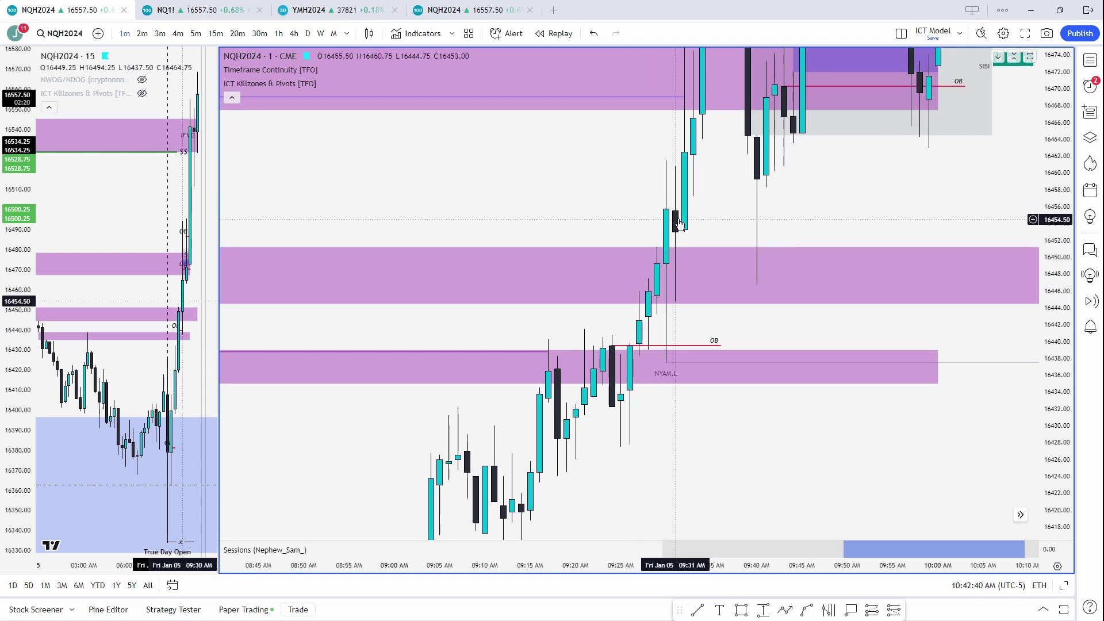
left_click_drag(584, 236, 593, 231)
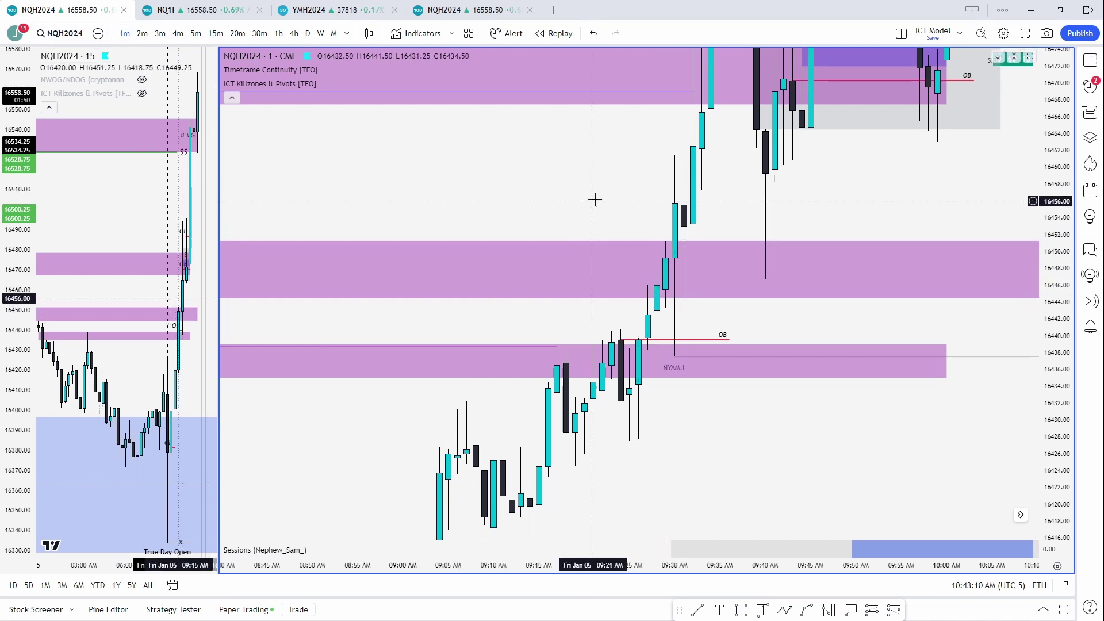
- Mark the 9:31 AM candle's order block with a red horizontal trend line at 16455.50, ending at about 9:48 AM
left_click_drag(669, 296, 635, 340)
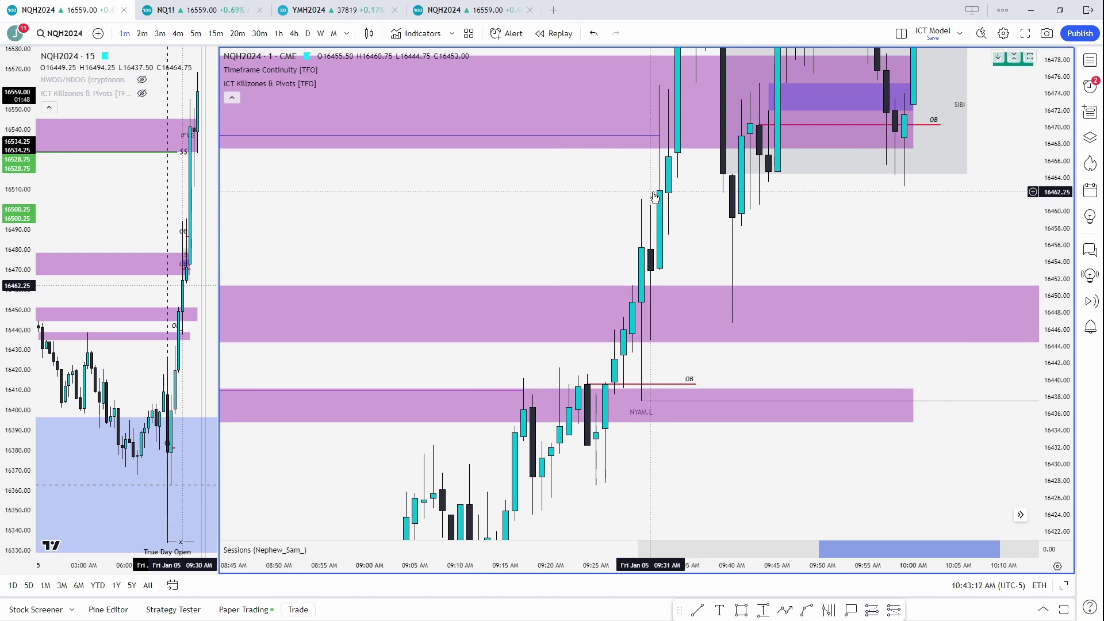
left_click_drag(657, 193, 637, 229)
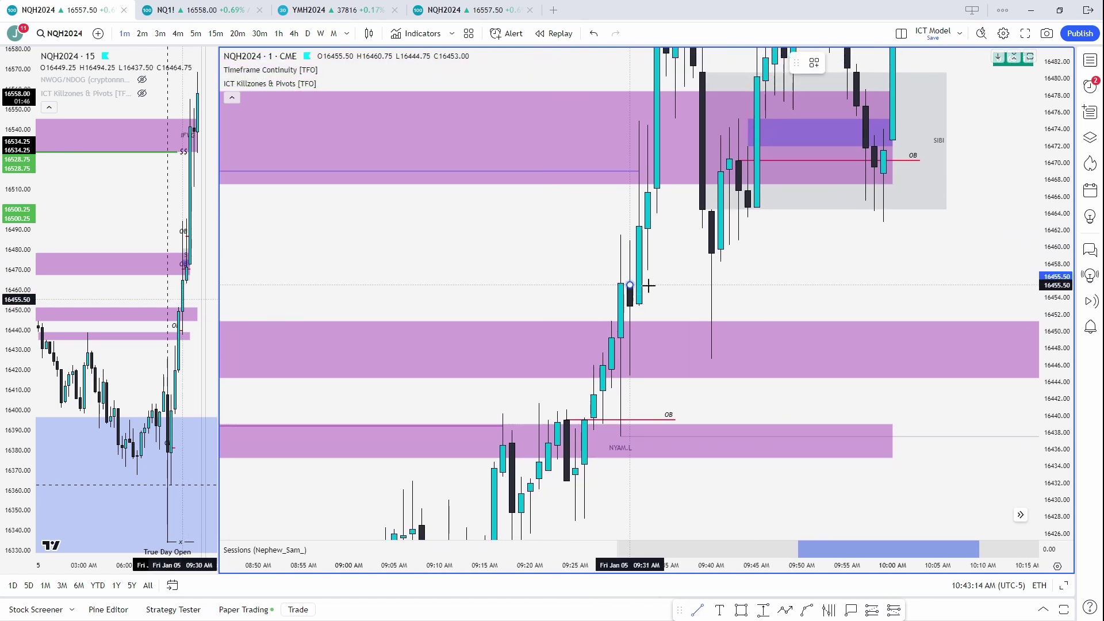
left_click_drag(711, 276, 667, 374)
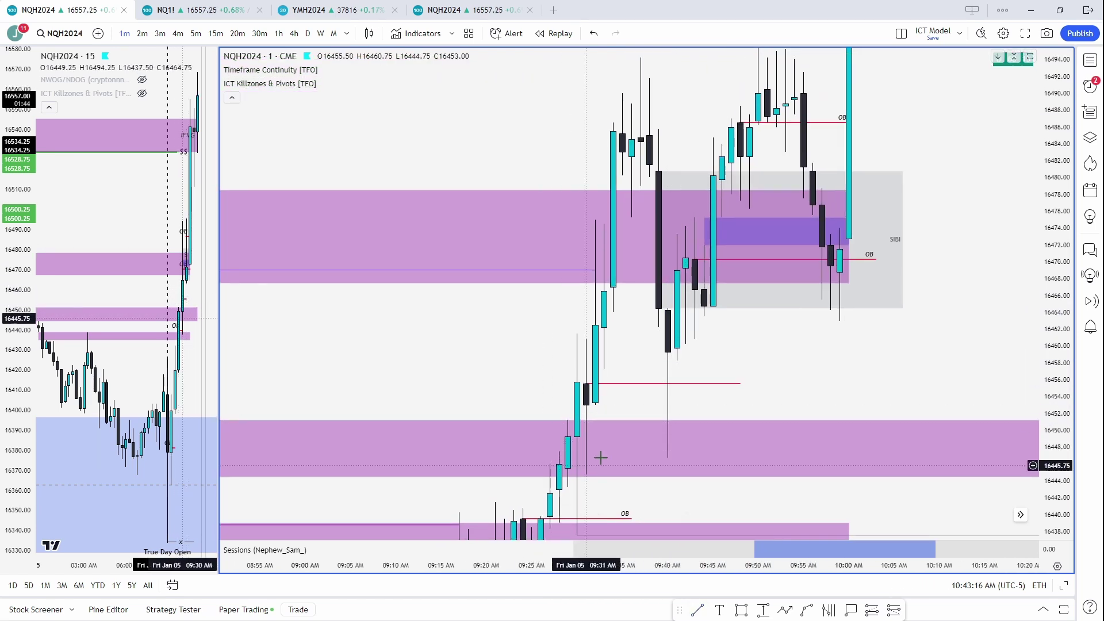
- Examine the pullbacks between 9:35 and 10:00 AM relative to the order block lines, the SIBI zone and the AS.H gap rectangle
left_click_drag(633, 399, 632, 340)
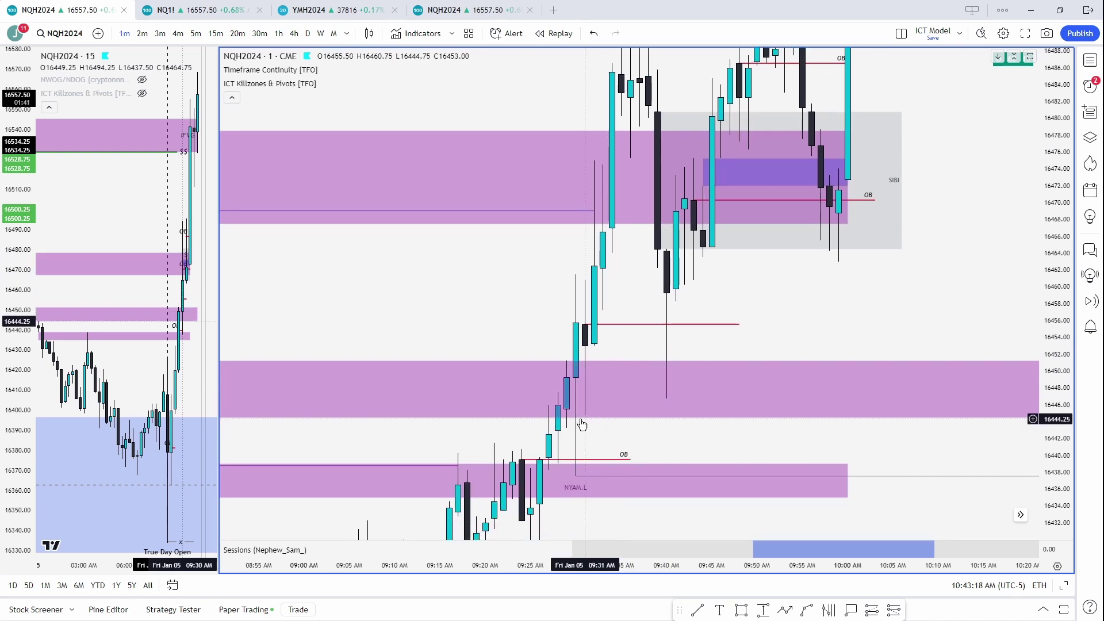
left_click_drag(628, 288, 627, 341)
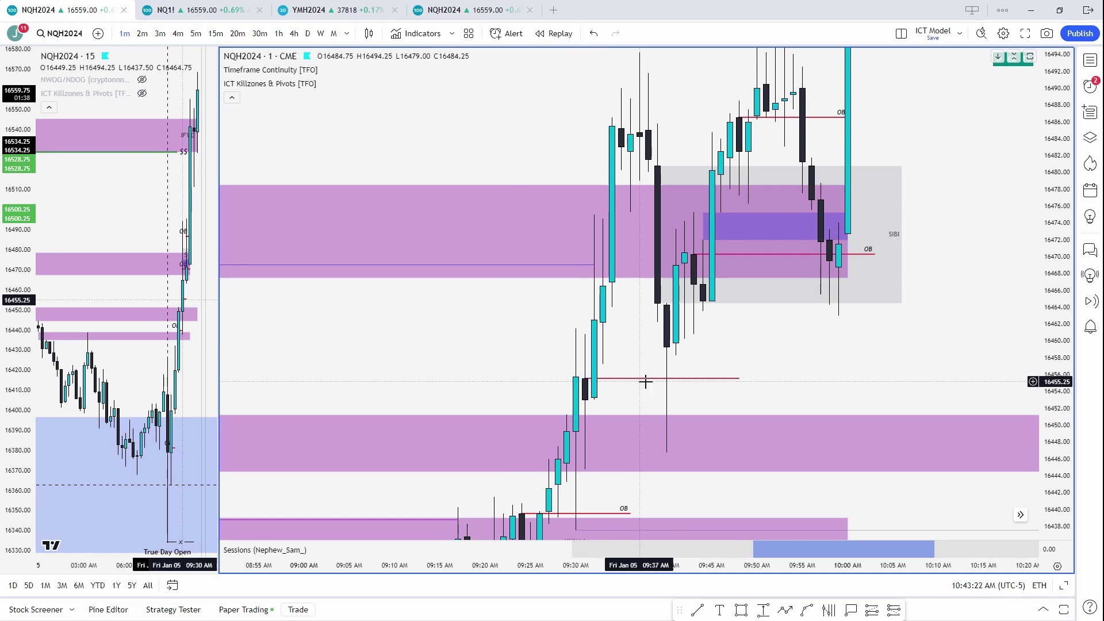
left_click_drag(639, 351, 626, 385)
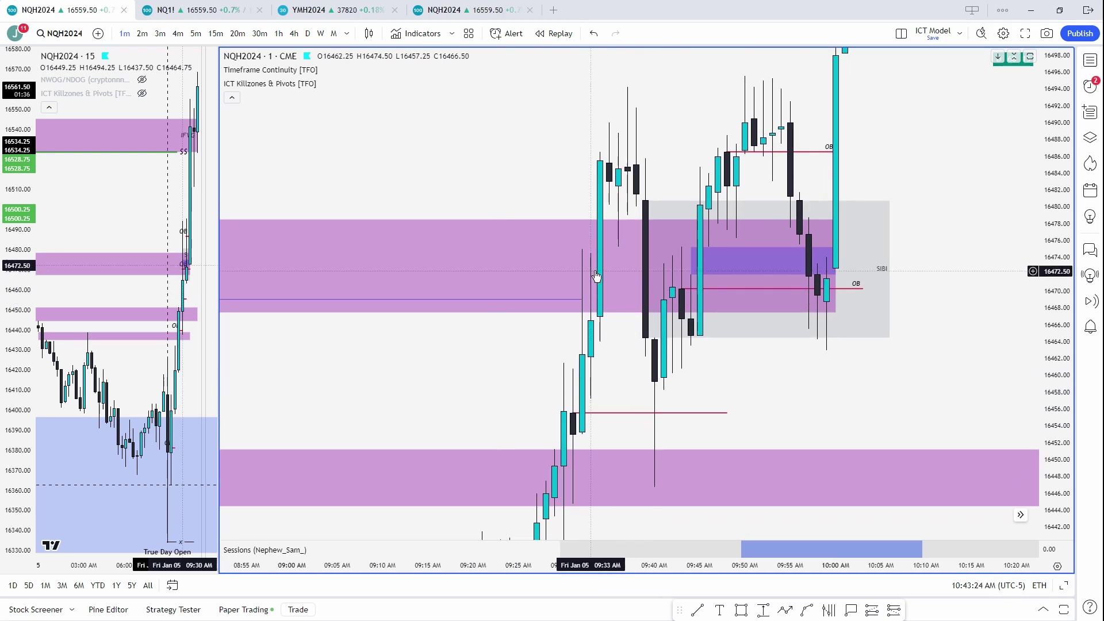
left_click_drag(502, 393, 562, 416)
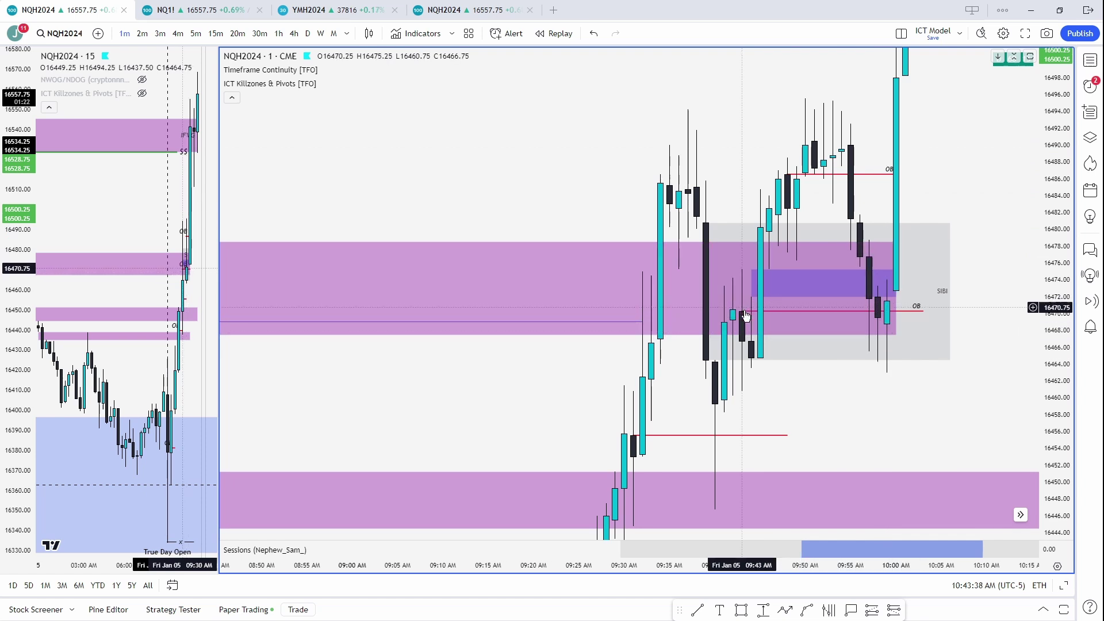
left_click_drag(922, 404, 794, 444)
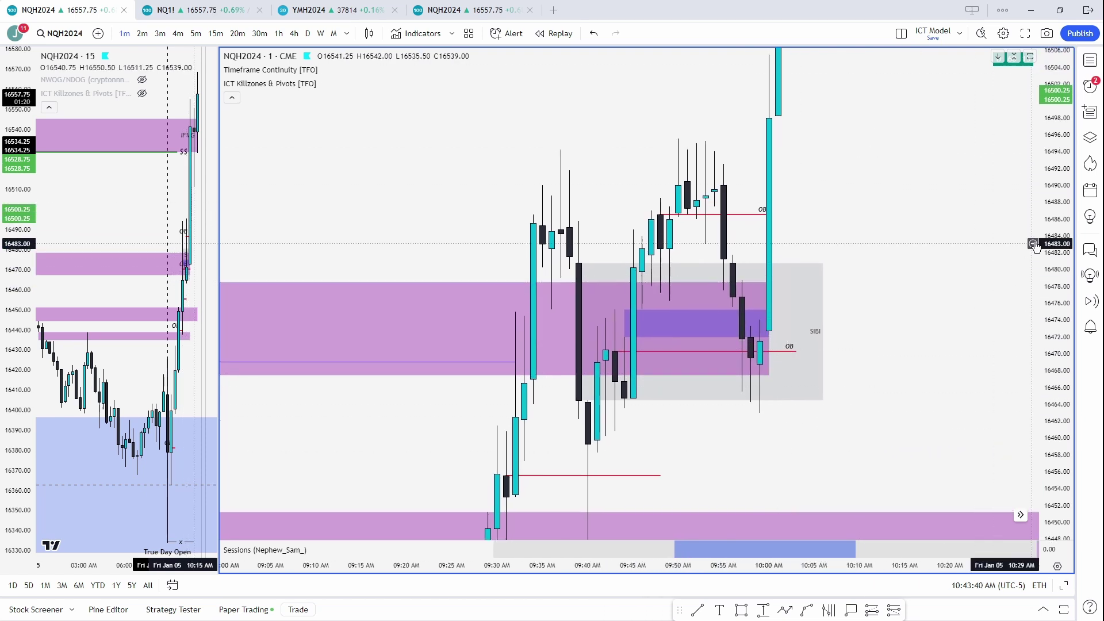
left_click_drag(1055, 244, 1053, 405)
- Delete the two lower gap rectangles, the one near NYAM.L and the one directly above it
scroll(1001, 392, "down", 5)
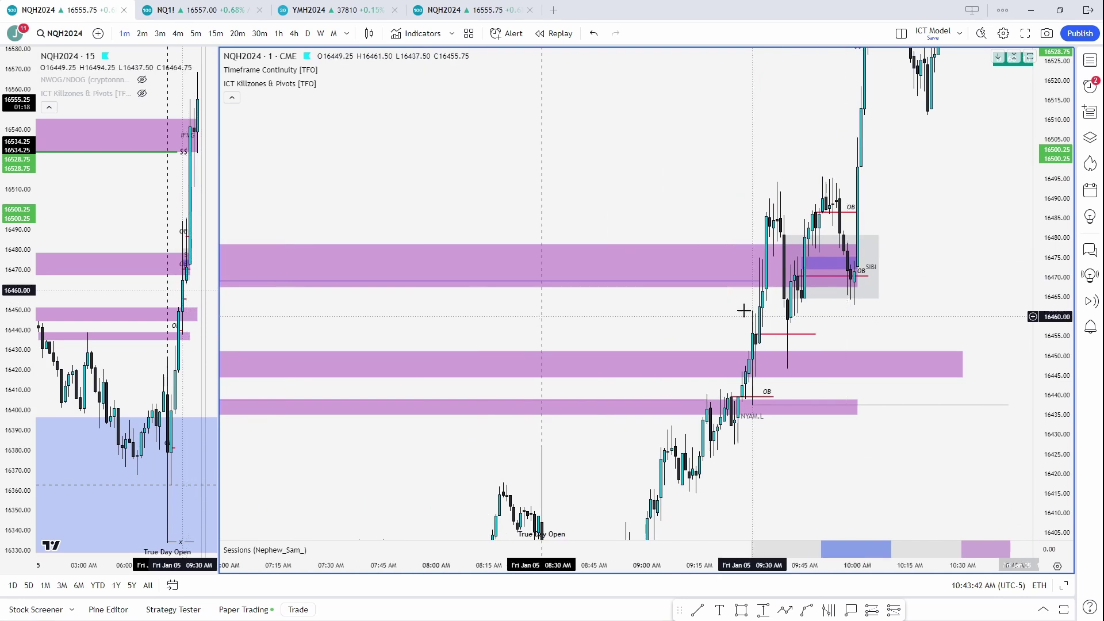
scroll(721, 371, "up", 1)
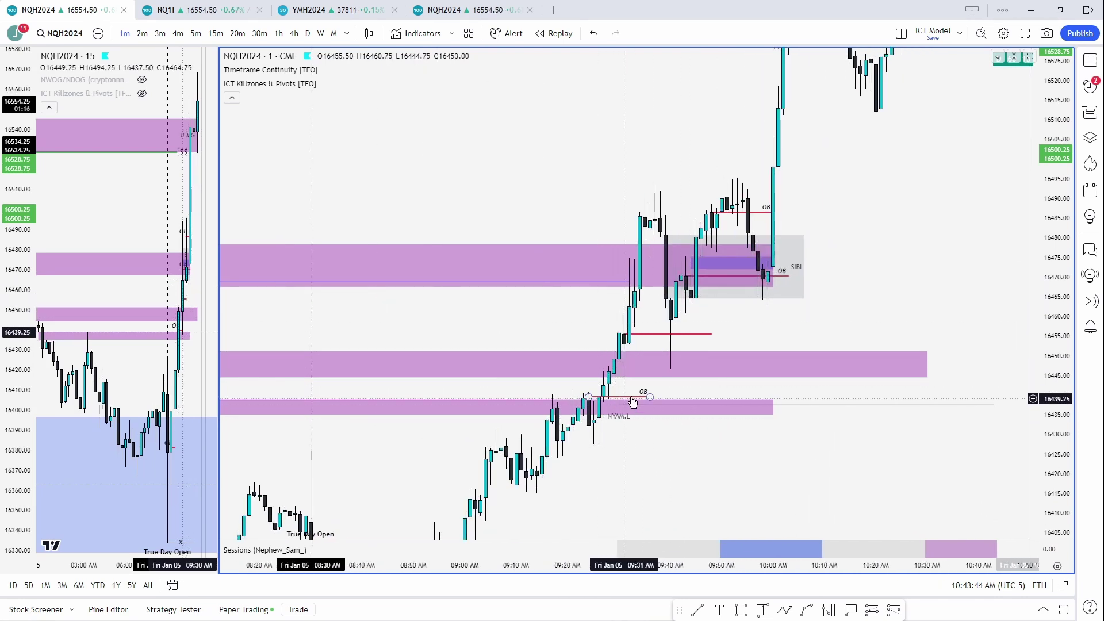
left_click(775, 406)
key("Delete")
left_click(926, 364)
key("Delete")
- Delete the red order block lines at 16455.50, at 16439.50 and inside the SIBI zone
left_click(712, 334)
key("Delete")
left_click(647, 397)
key("Delete")
left_click(784, 276)
key("Delete")
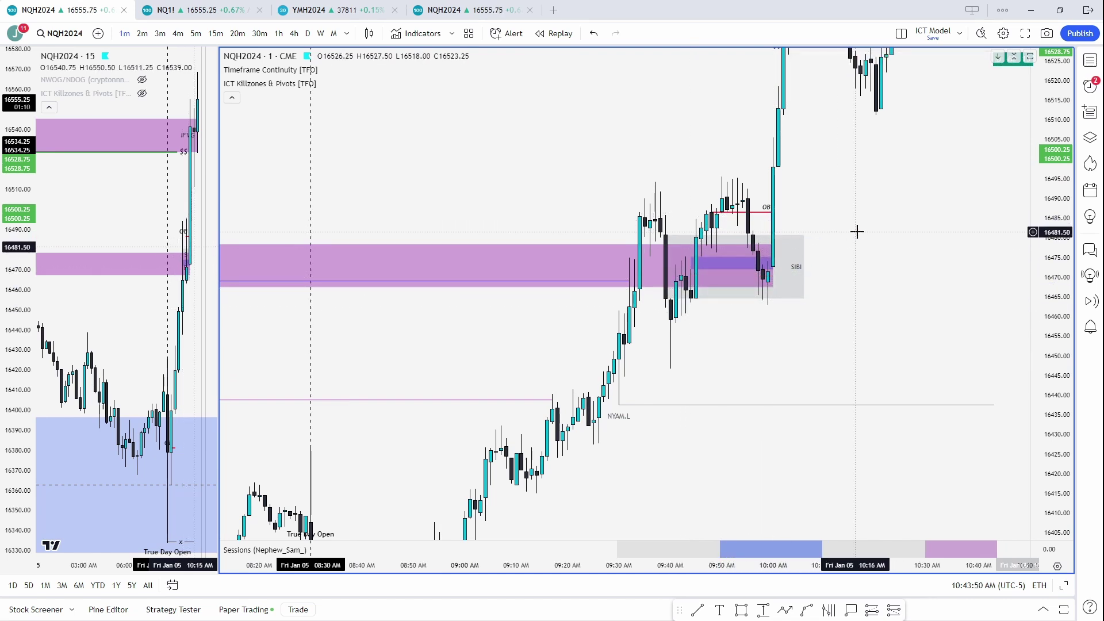
- Examine the 1-minute rally from the remaining AS.H gap rectangle up to the IFVG zone and the price action around it
left_click_drag(757, 249, 663, 440)
left_click_drag(791, 354, 690, 370)
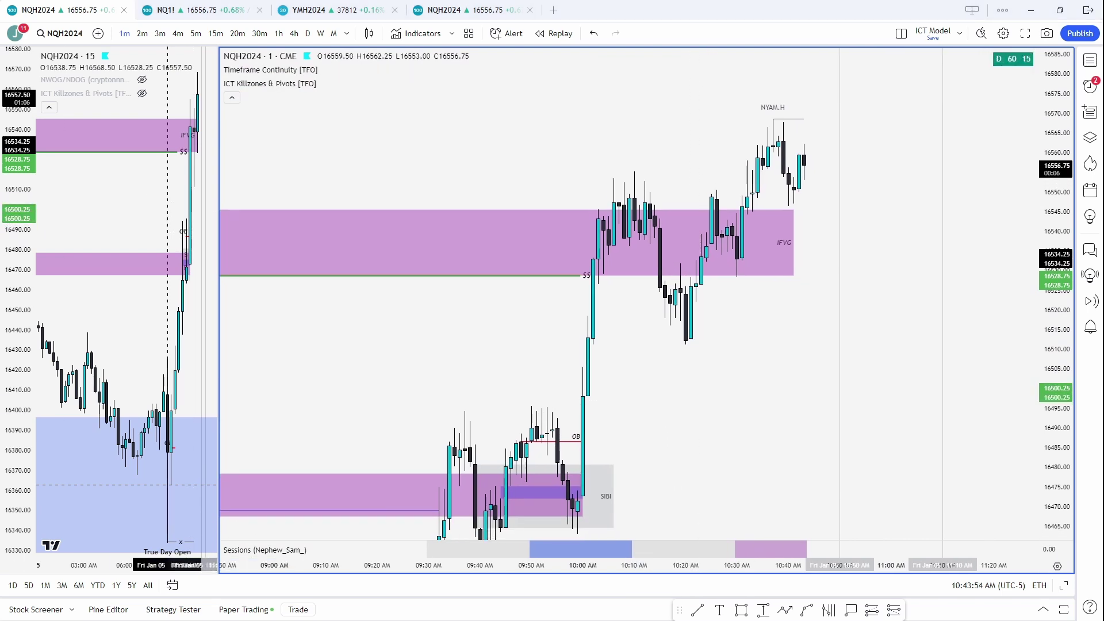
left_click_drag(480, 307, 618, 198)
left_click_drag(839, 313, 722, 313)
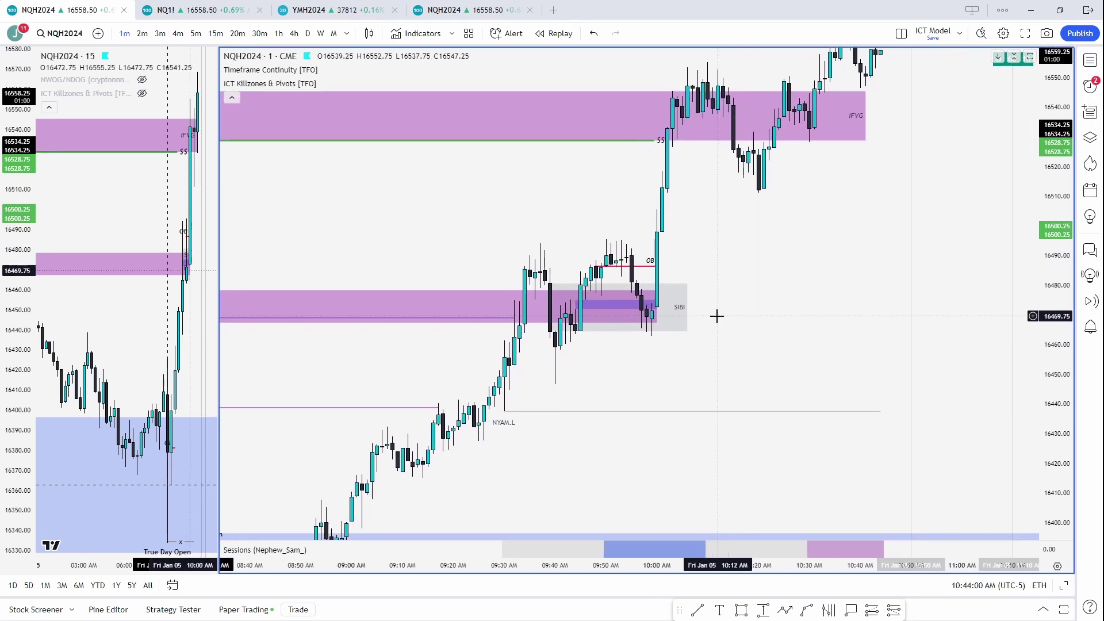
left_click_drag(611, 451, 695, 419)
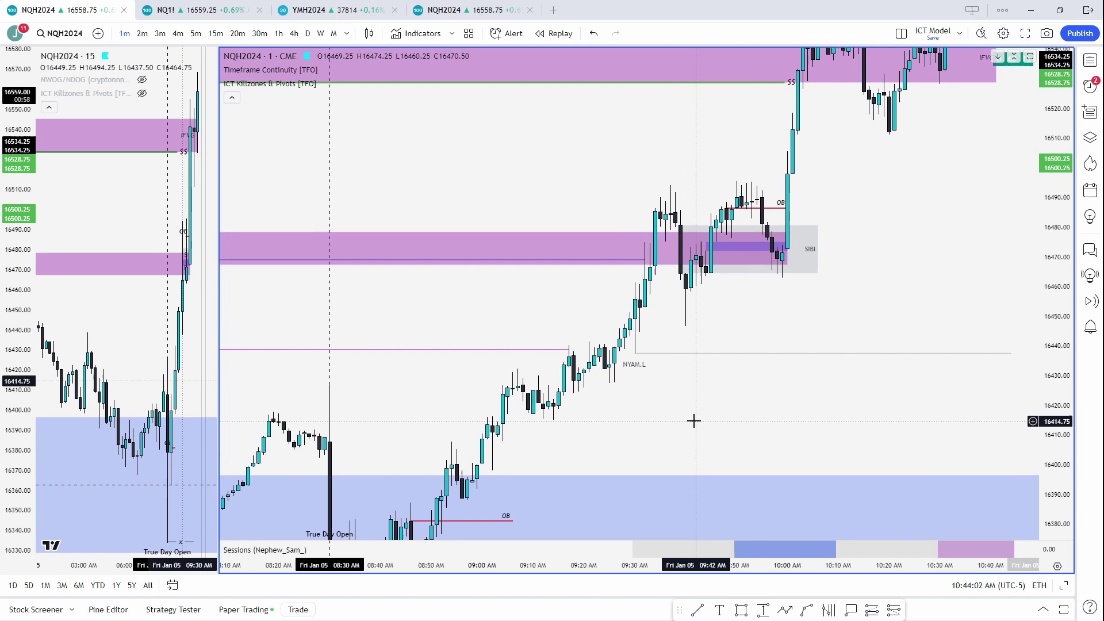
left_click_drag(603, 423, 594, 395)
left_click_drag(747, 234, 645, 356)
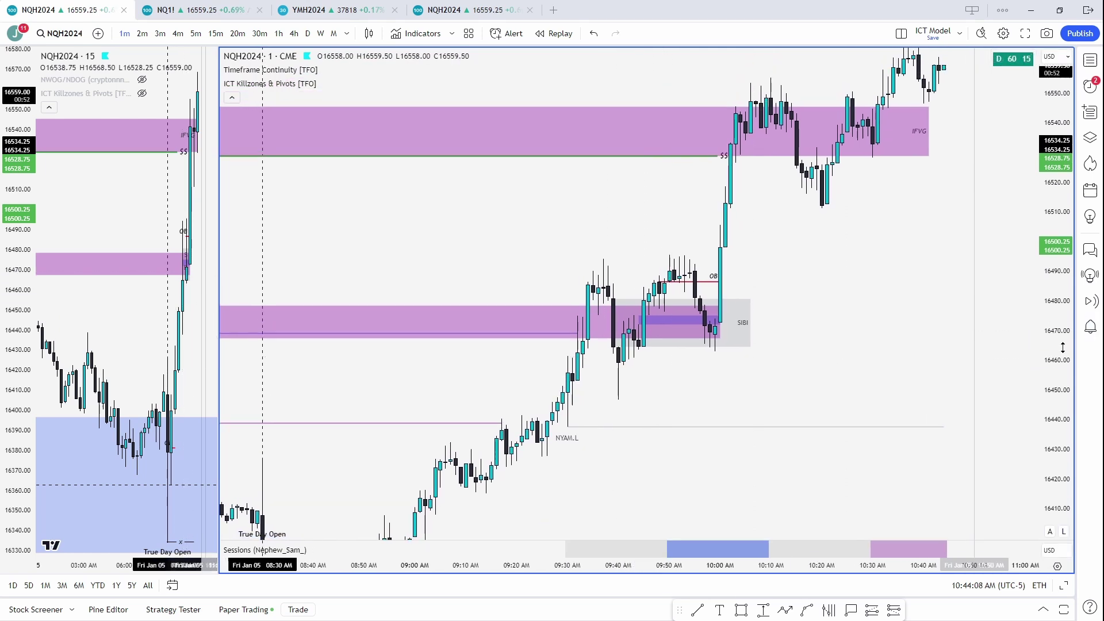
- Examine the pullback into the SIBI zone and the purple gap between about 9:39 and 10:00 AM on the 1-minute chart
left_click(596, 330)
left_click(782, 318)
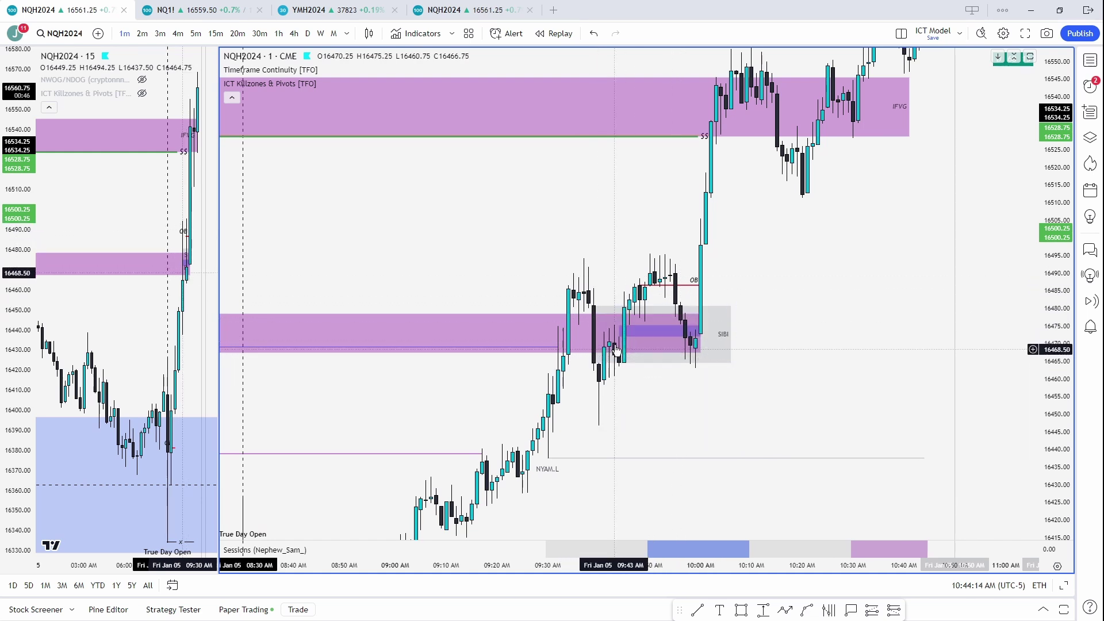
left_click_drag(635, 395, 659, 345)
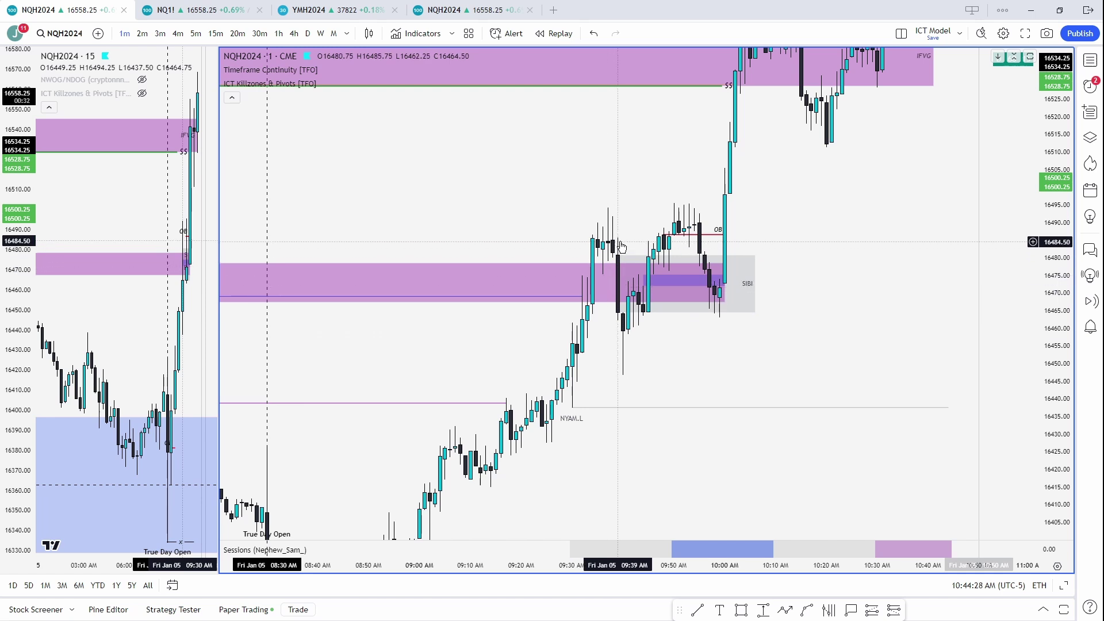
left_click(651, 304)
key("Escape")
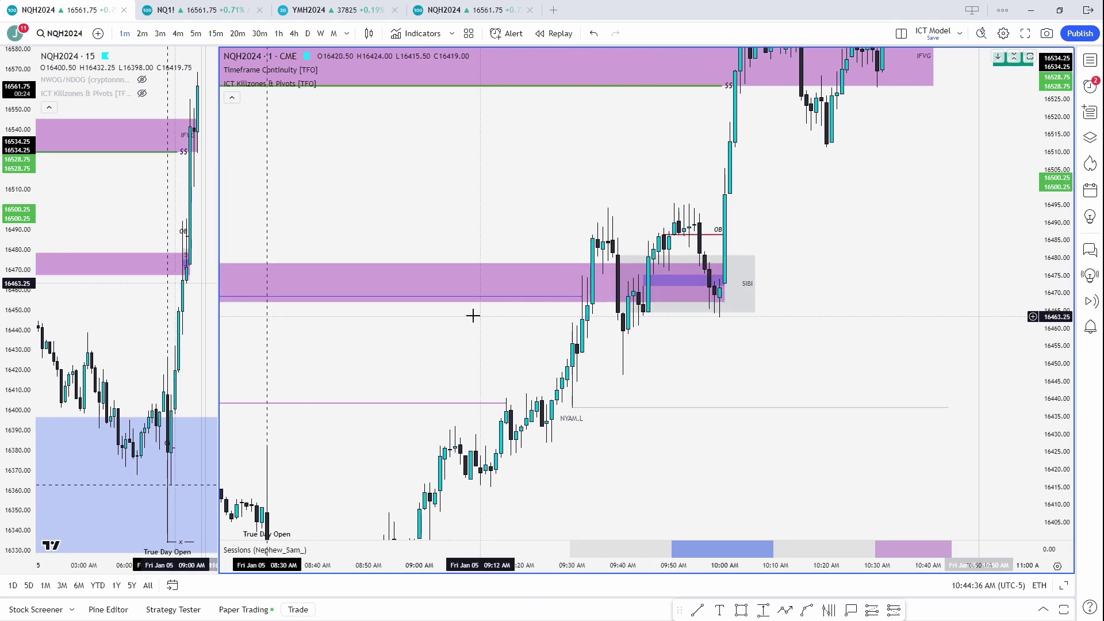
left_click_drag(496, 316, 477, 289)
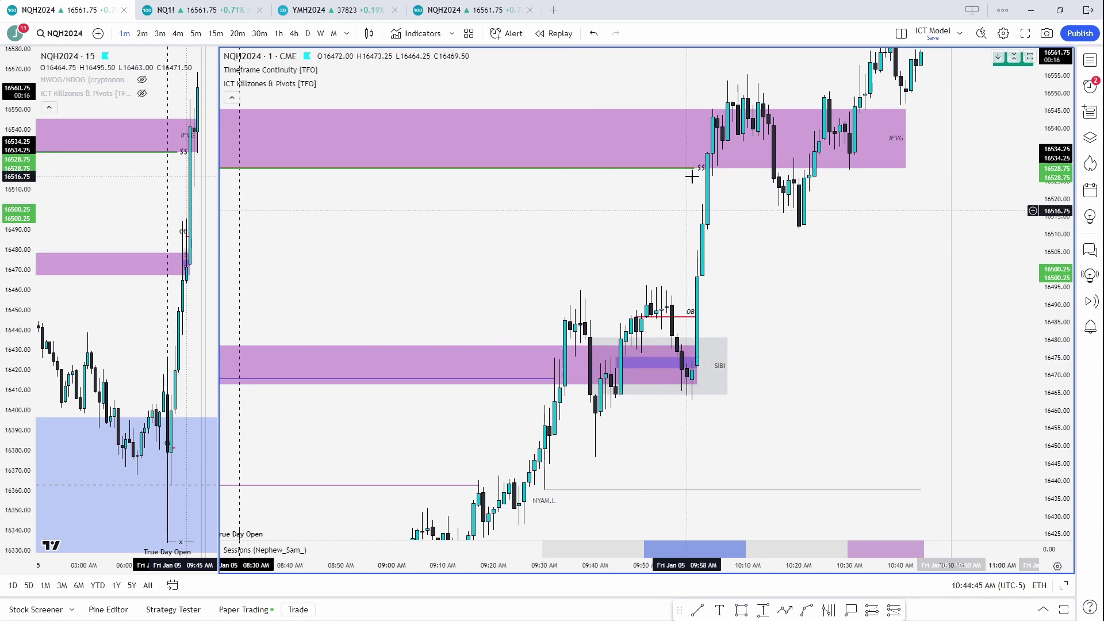
- Examine the rally from the 8:30 AM sell-off candle up to the IFVG zone on the 1-minute chart
left_click_drag(789, 271, 742, 241)
left_click_drag(1056, 256, 1055, 383)
scroll(897, 388, "down", 6)
left_click_drag(801, 342, 770, 235)
scroll(712, 343, "up", 5)
left_click_drag(566, 349, 773, 291)
left_click_drag(532, 281, 699, 284)
left_click_drag(1055, 391, 1055, 349)
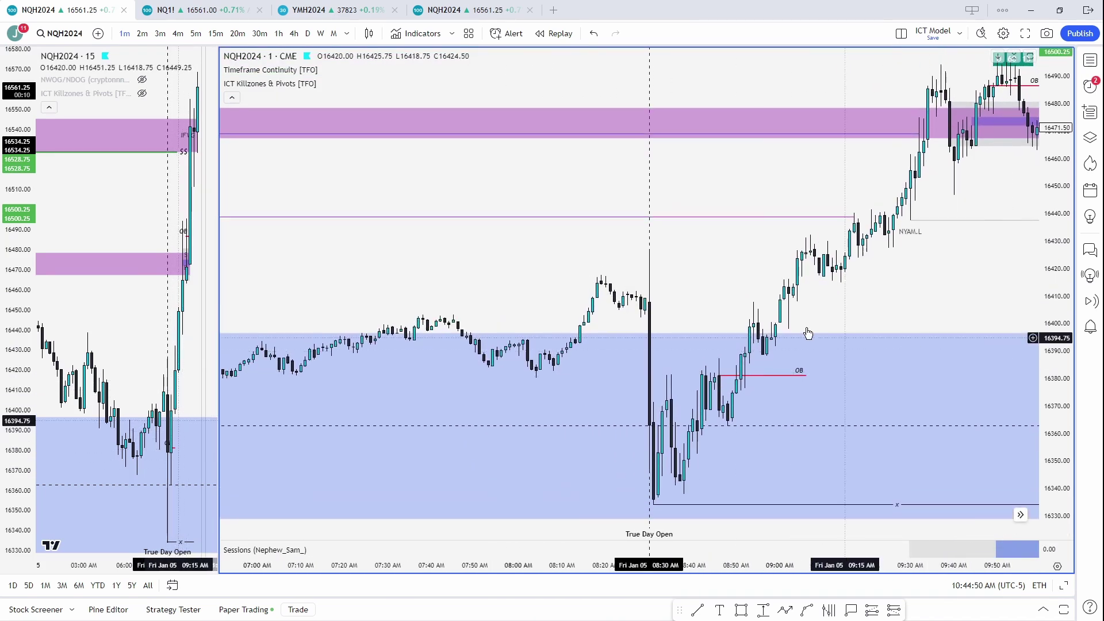
scroll(606, 295, "up", 3)
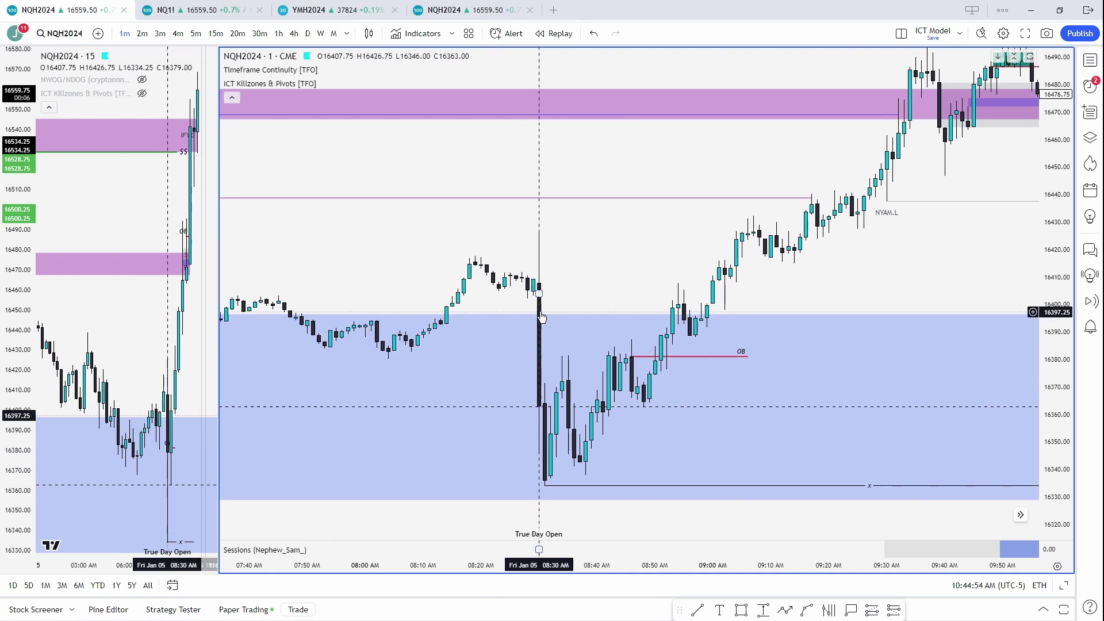
left_click_drag(650, 257, 651, 207)
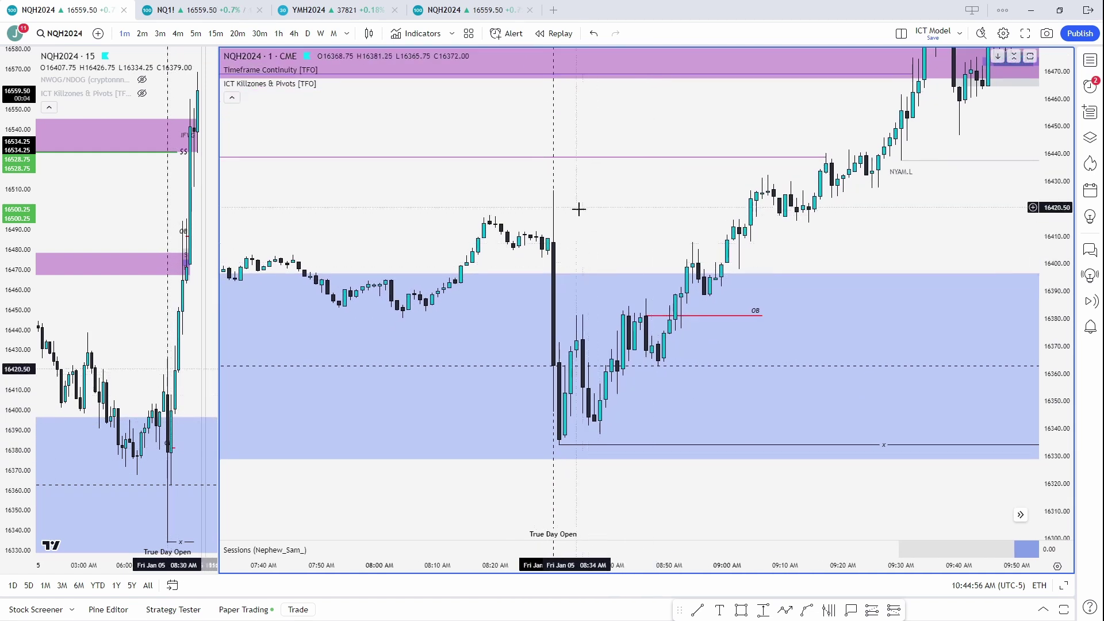
- Draw a BUYSIDE line at 16426.75 from the 8:30 AM candle's high to 9:05 AM, styled with the saved buyside template
left_click_drag(580, 206, 645, 233)
scroll(692, 253, "up", 1)
left_click(697, 610)
key("alt+t")
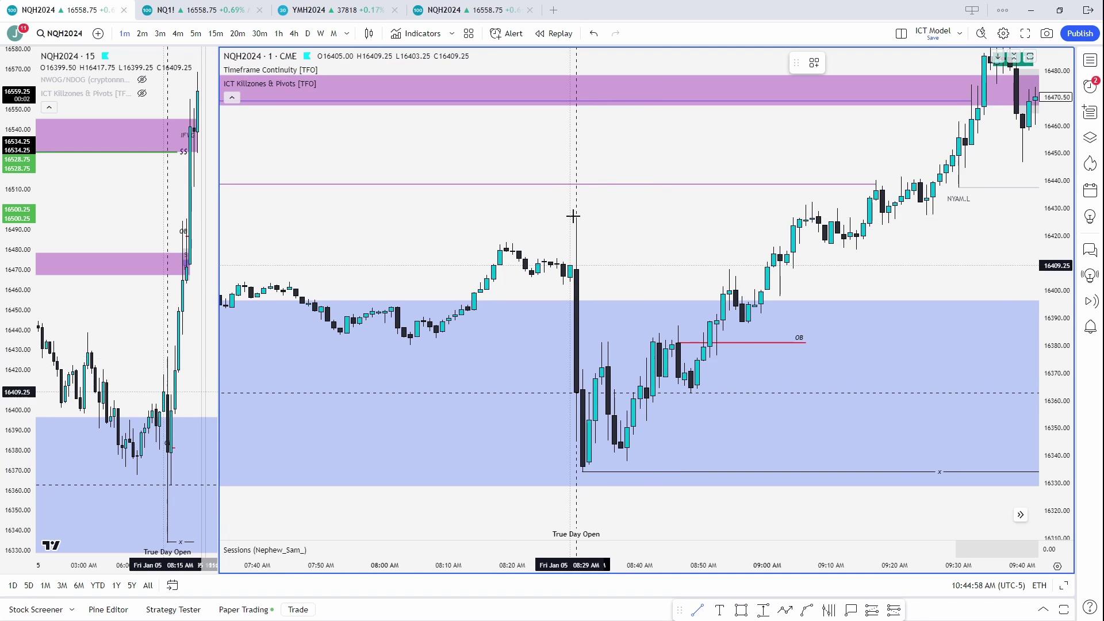
left_click(576, 217)
left_click(799, 217)
left_click(813, 63)
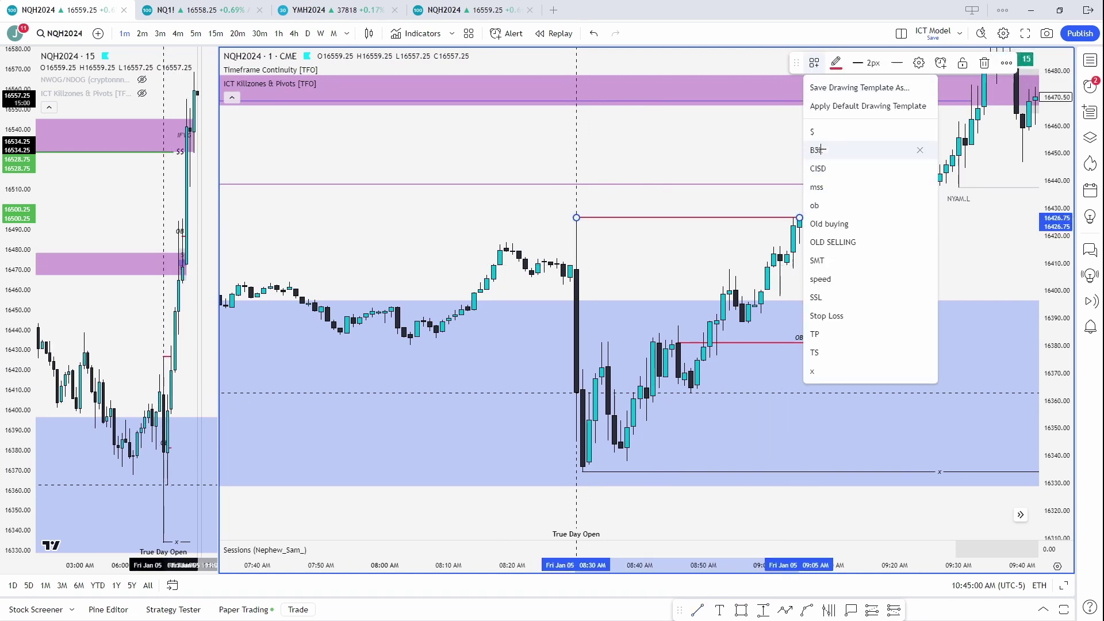
left_click(827, 152)
- Draw a purple gap rectangle over the 8:30 AM drop, from about 16403.25 down to 16371.50, reaching to about 9:09 AM
mouse_move(716, 287)
left_mouse_down()
mouse_move(625, 280)
mouse_move(631, 261)
left_mouse_up()
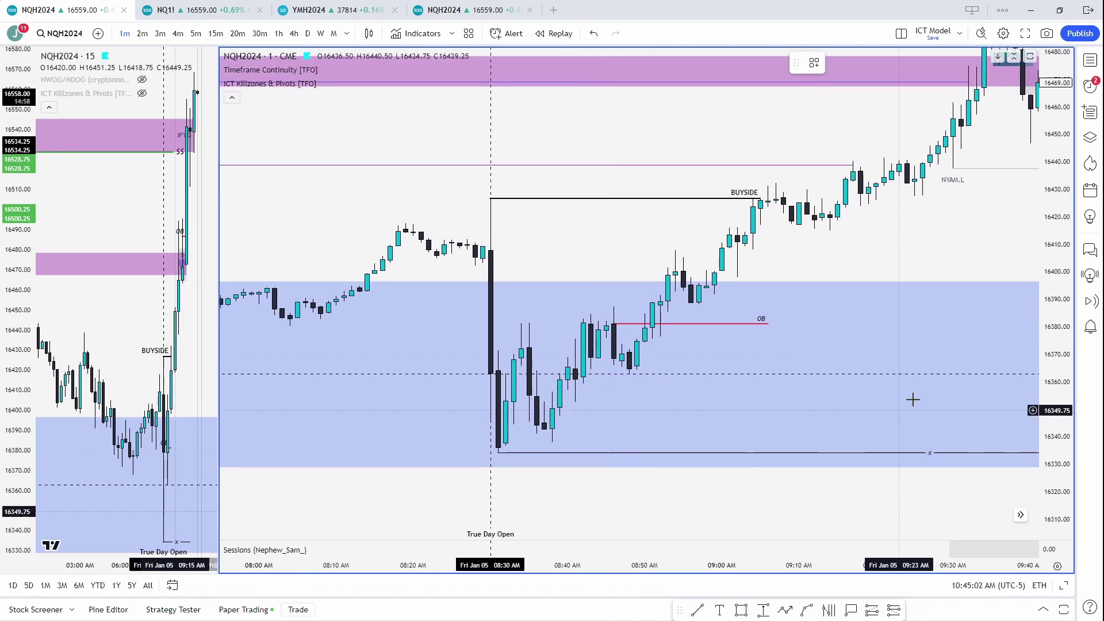
left_click_drag(1047, 389, 1048, 338)
left_click(546, 297)
left_click(482, 255)
left_click(498, 361)
left_click_drag(498, 310, 791, 311)
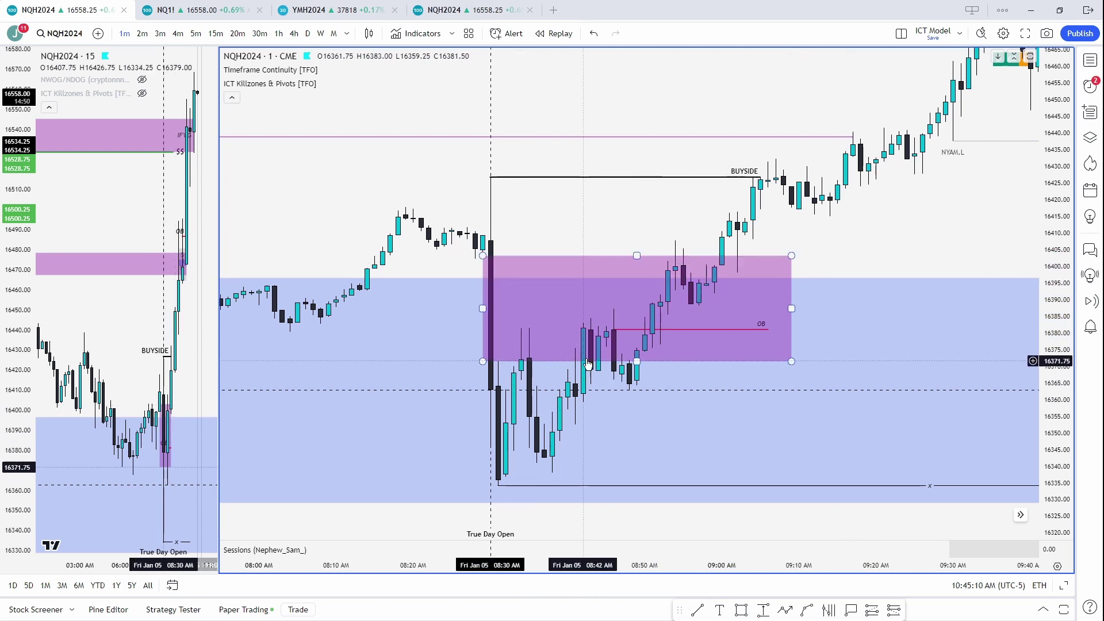
- Review the candles trading through the 8:30 AM gap rectangle and extend its end time to about 9:11 AM
left_click(615, 329)
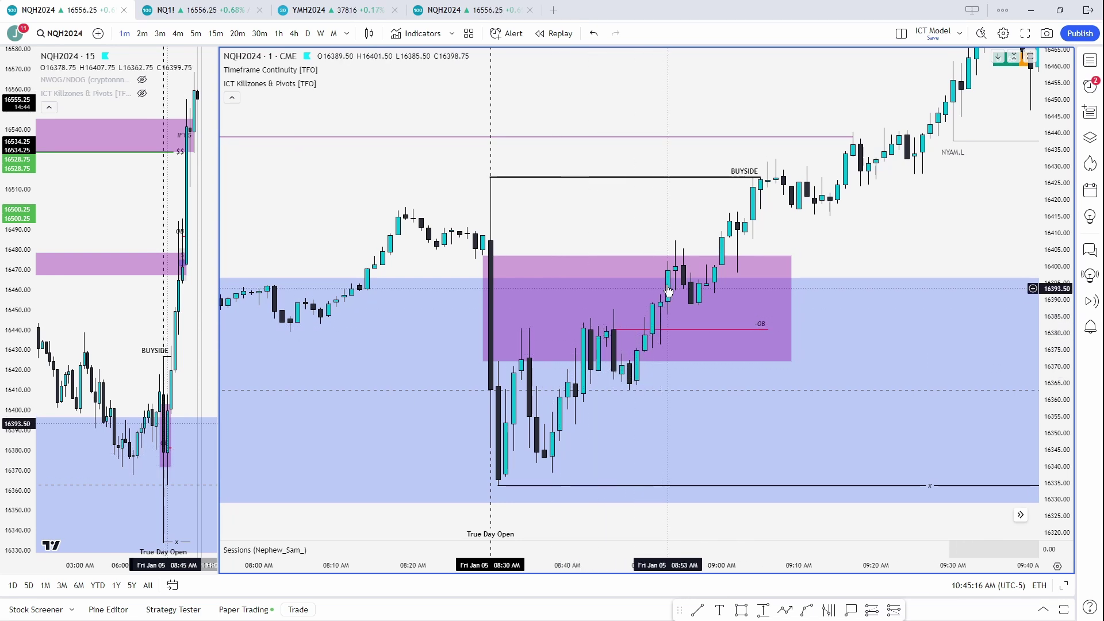
left_click(677, 259)
left_click(693, 302)
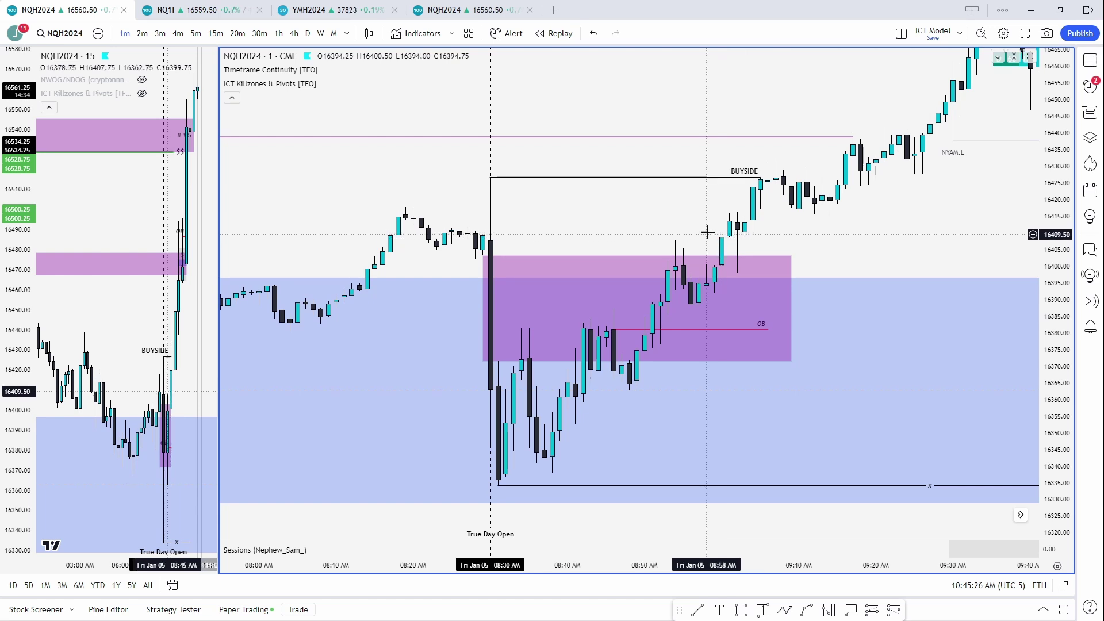
left_click_drag(683, 234, 598, 240)
left_click_drag(709, 316, 723, 315)
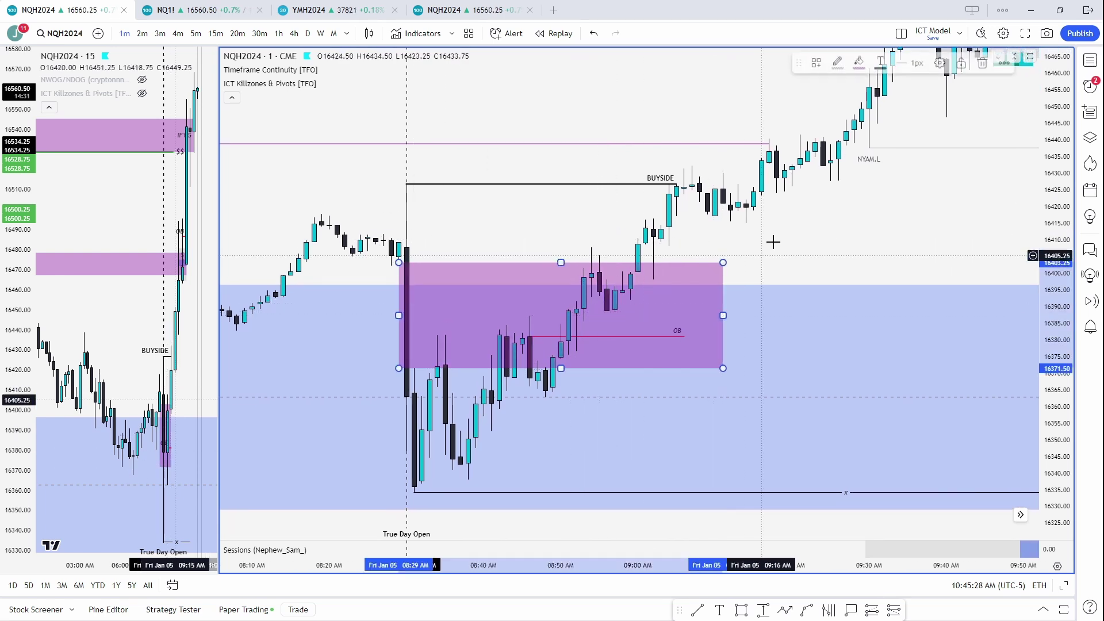
- Draw an order block line at 16400.25 from 8:55 to 9:05 AM and apply the ob template
left_click(606, 271)
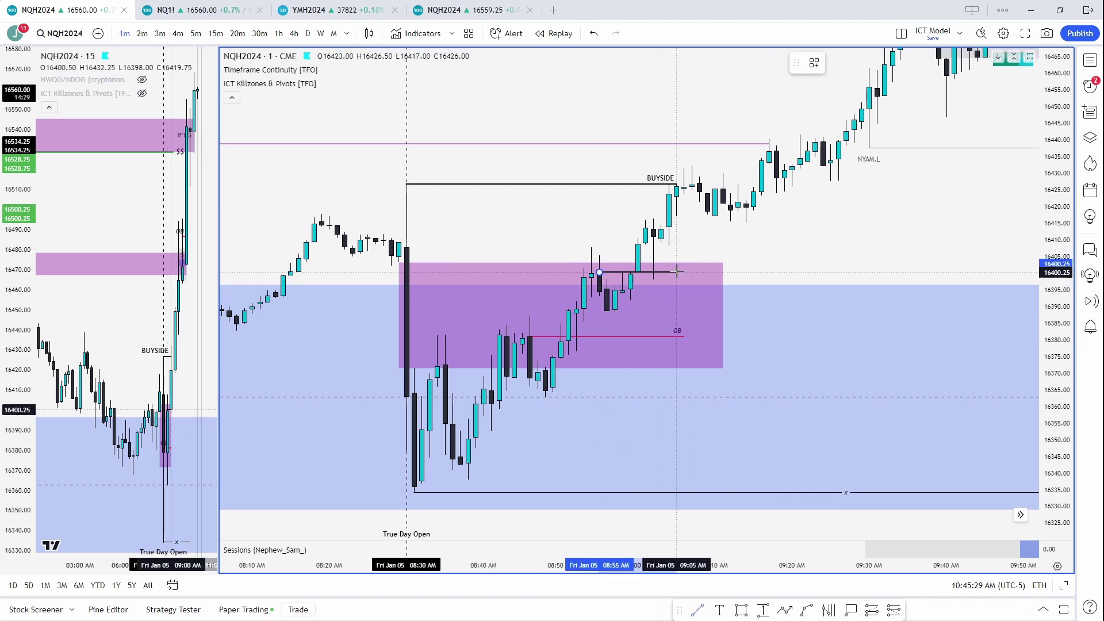
left_click(676, 272)
left_click(814, 62)
left_click(837, 206)
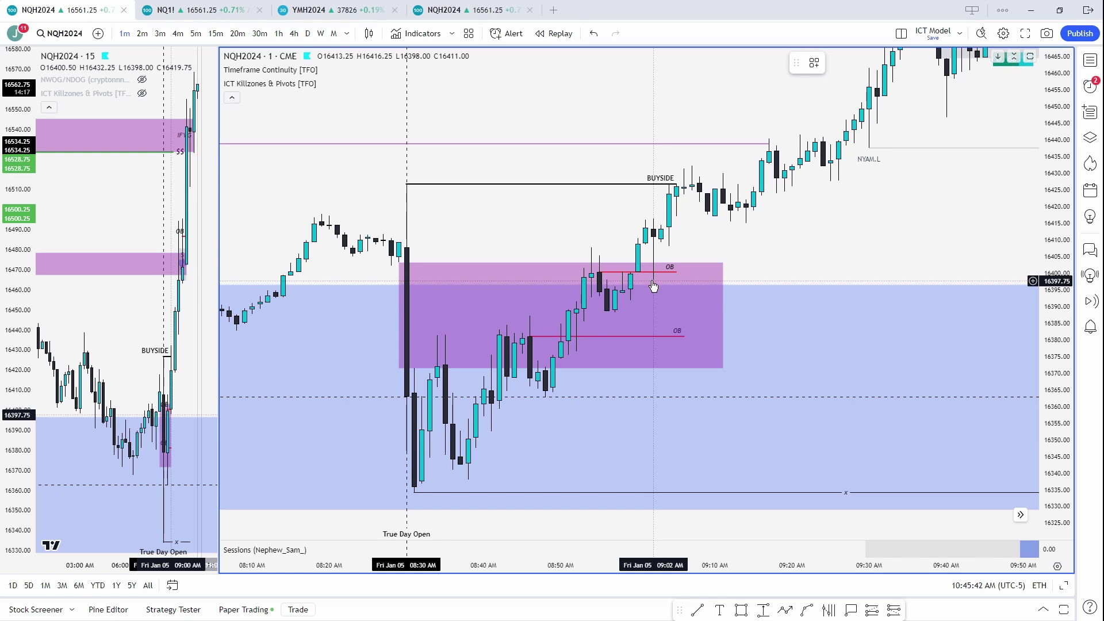
- Measure the price range from 16400.50 at the upper OB line to the BUYSIDE line and to the purple line above it
mouse_move(660, 282)
left_mouse_down()
mouse_move(608, 372)
mouse_move(609, 234)
left_mouse_up()
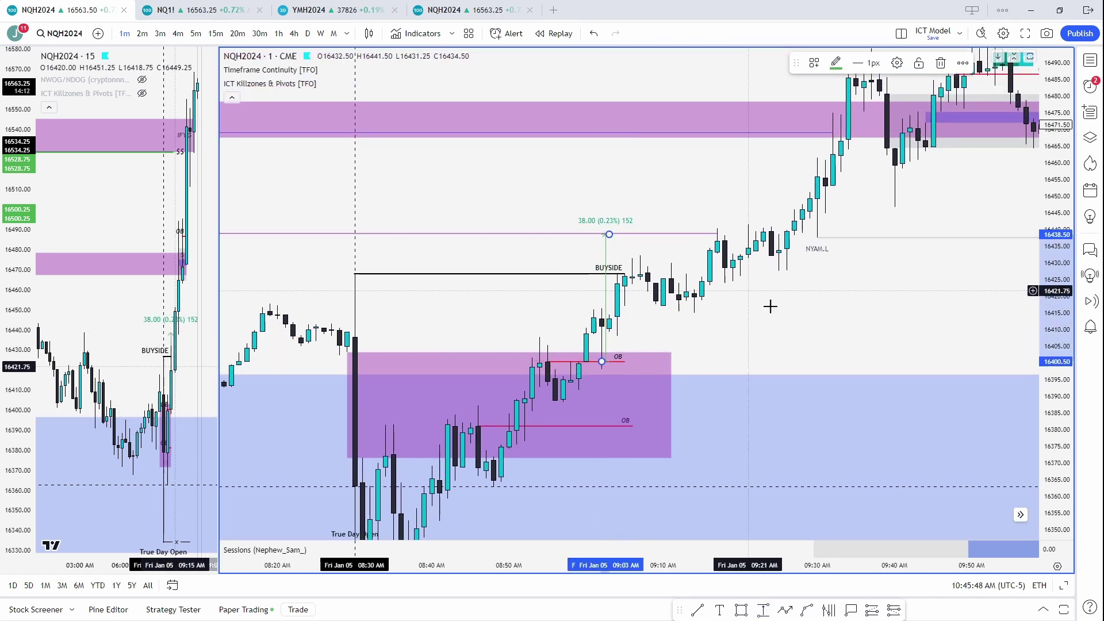
left_click_drag(609, 234, 609, 276)
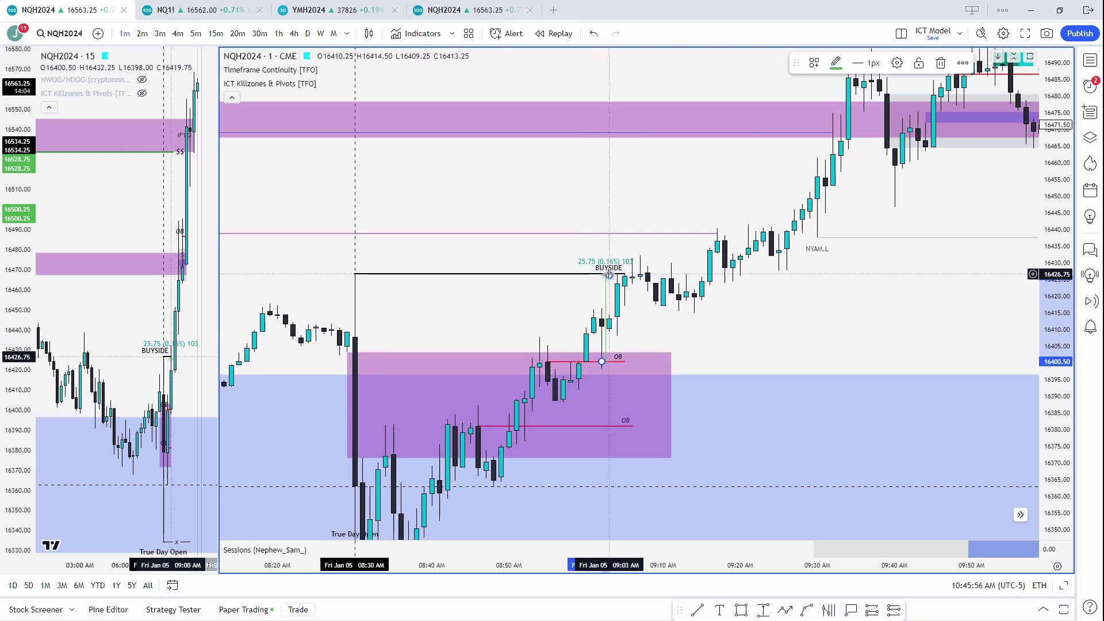
left_click_drag(609, 275, 613, 236)
- Extend the price range measurement from the upper OB line up to about 16566.50, near the NYAM.H level
left_click(678, 192)
scroll(678, 192, "down", 5)
left_click_drag(678, 192, 370, 355)
left_click_drag(1013, 241, 749, 374)
left_click_drag(429, 391, 469, 232)
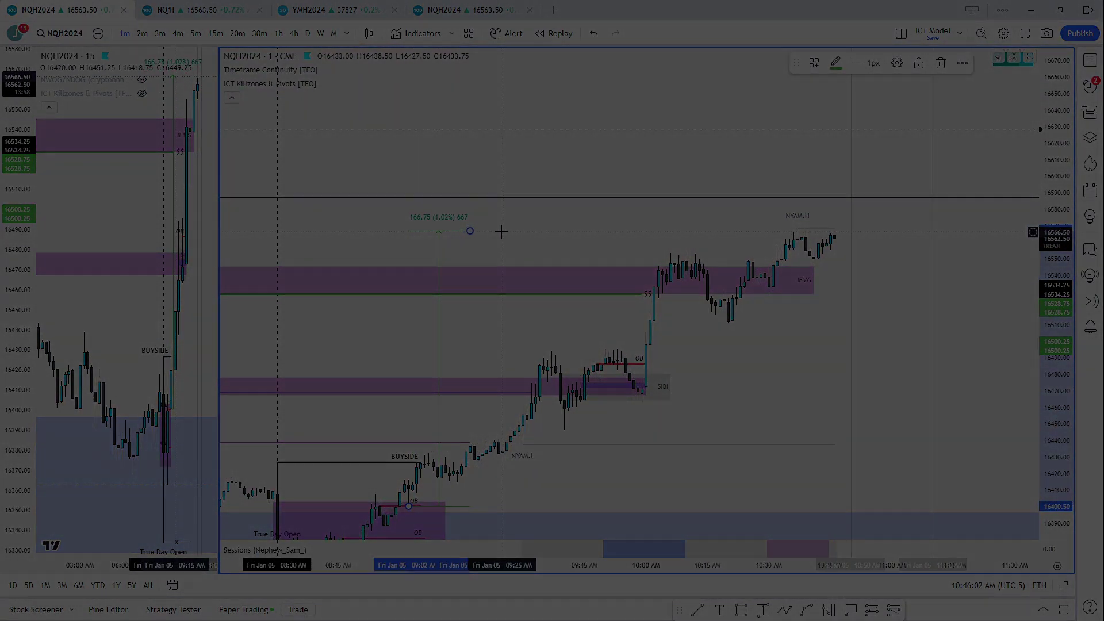